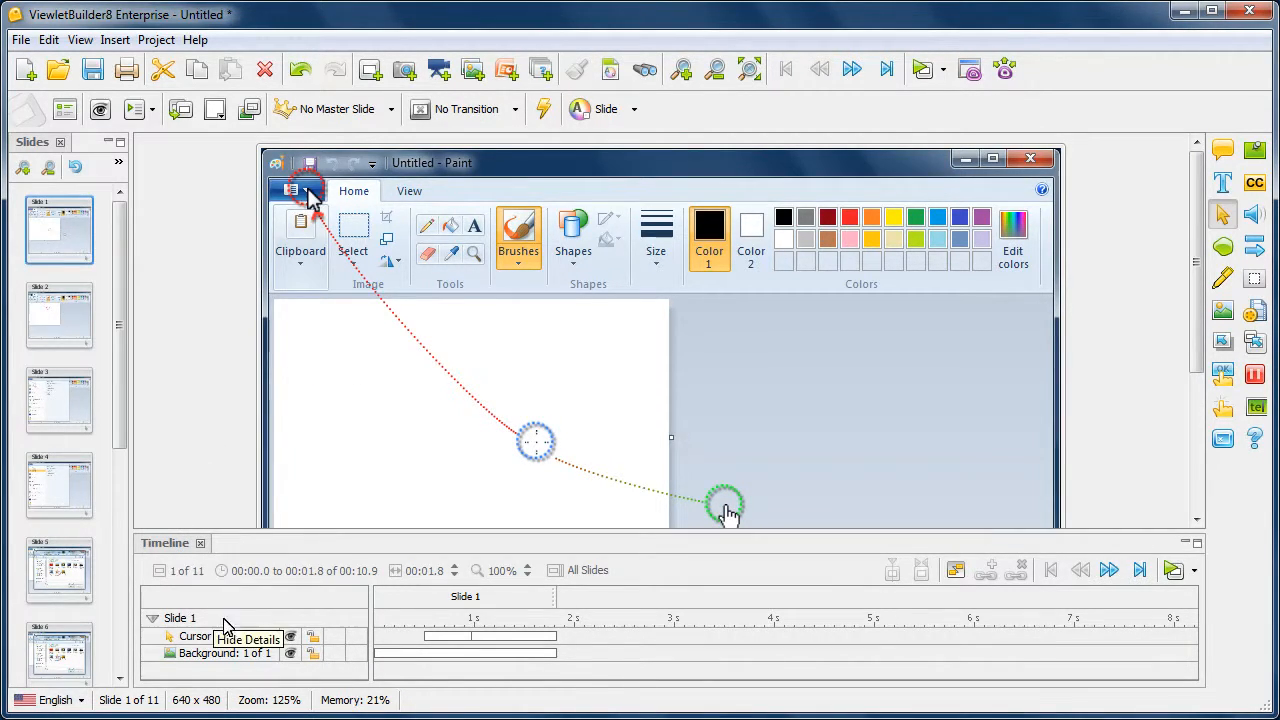
Step: Hide slide 1's cursor path and show it again, then toggle its lock
click(248, 640)
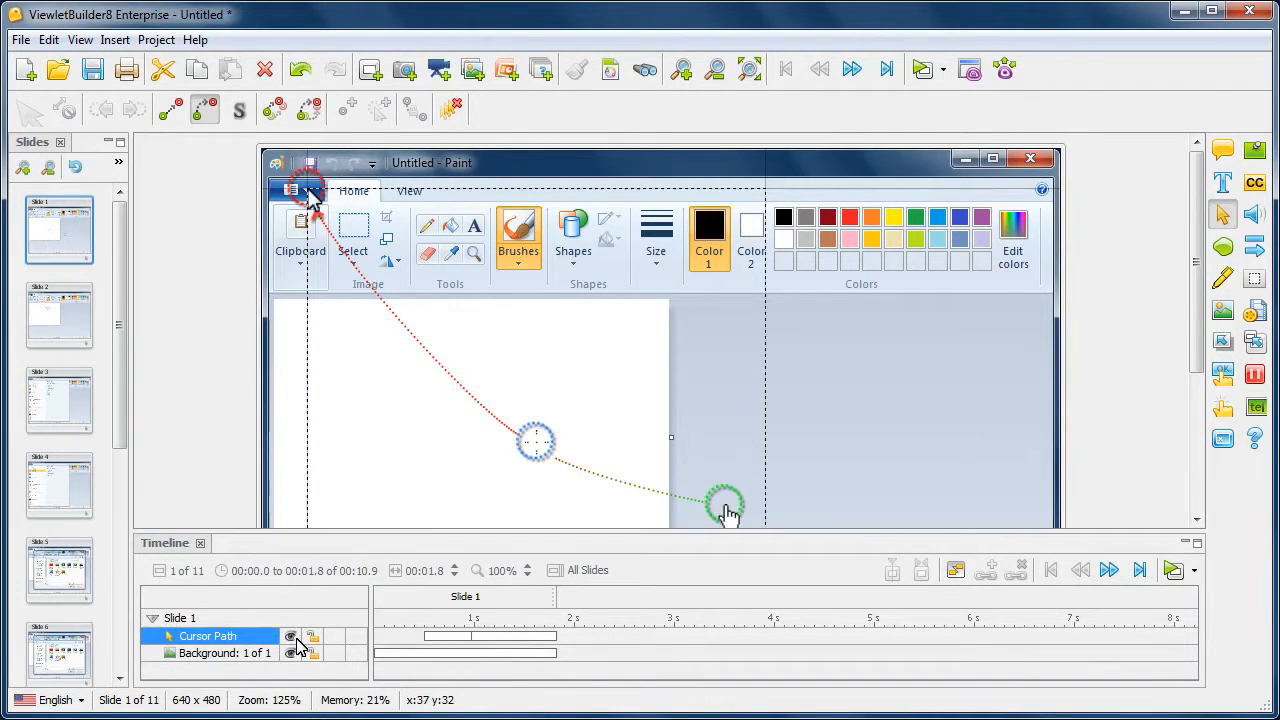
click(292, 637)
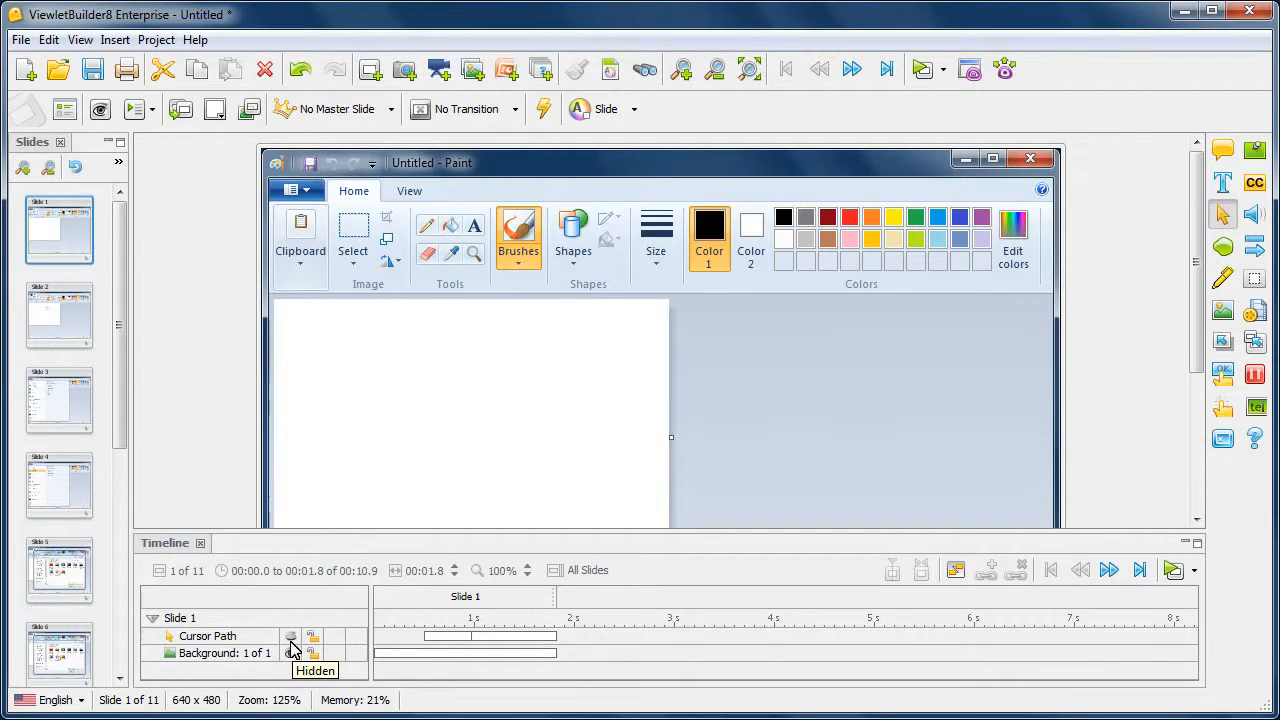
click(291, 638)
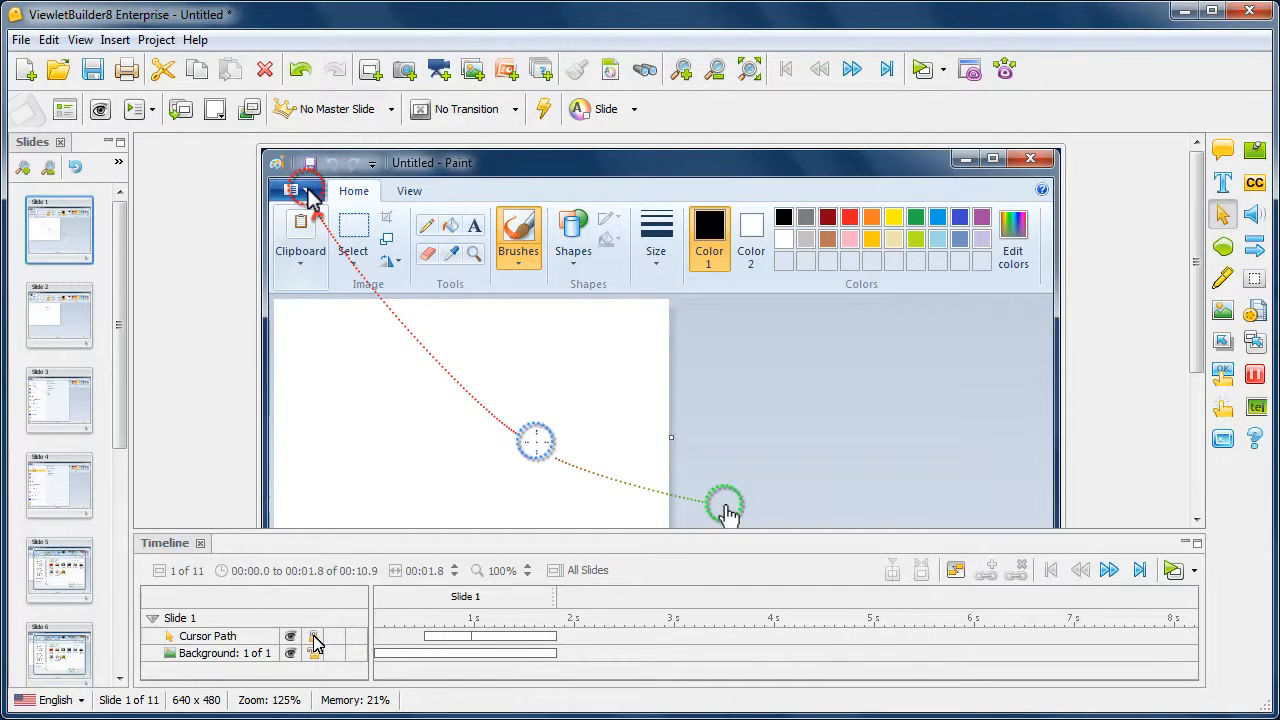
click(313, 638)
Step: Move the cursor path's start point below the Colors group and its middle point to the right edge of the white canvas
click(727, 505)
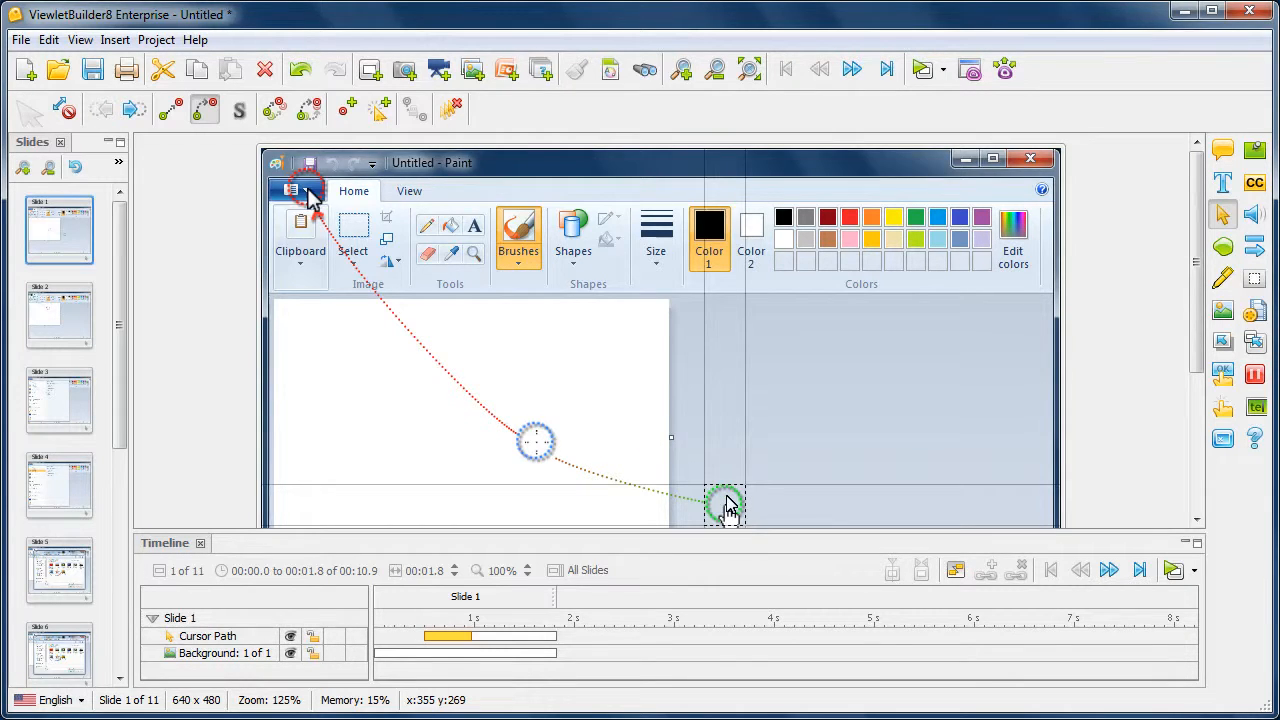
drag(727, 505, 838, 468)
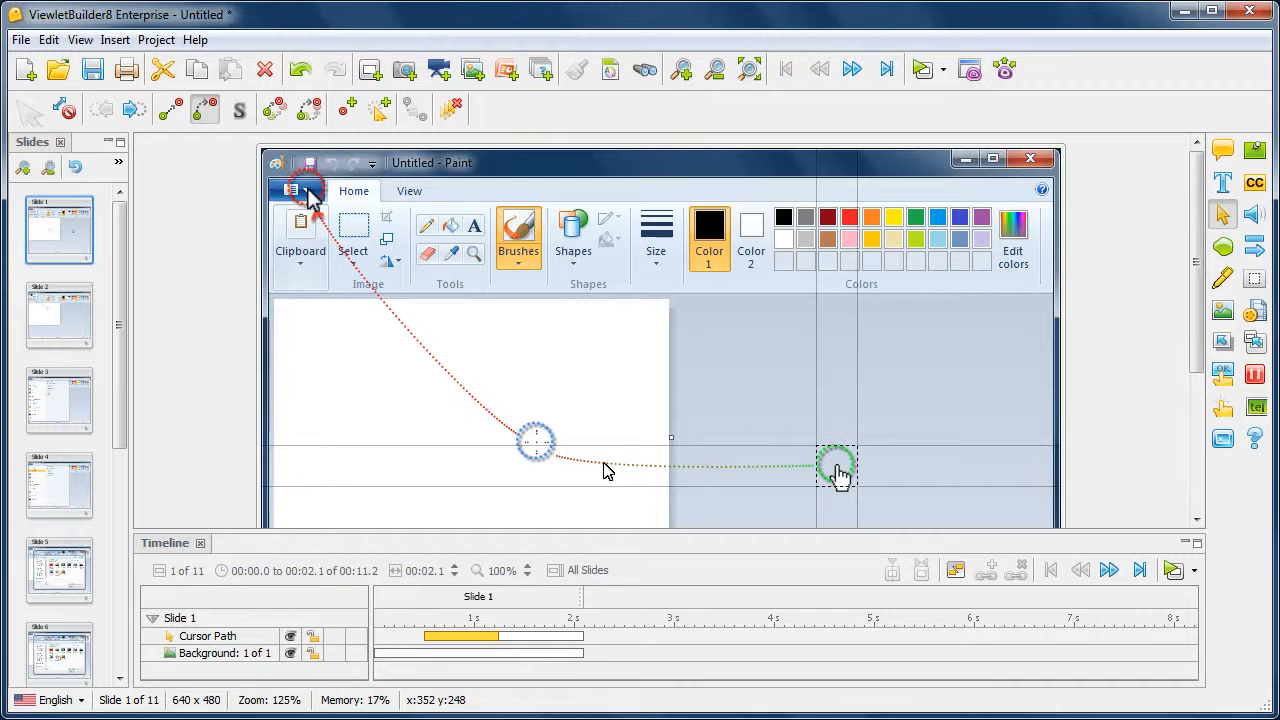
drag(534, 438, 655, 452)
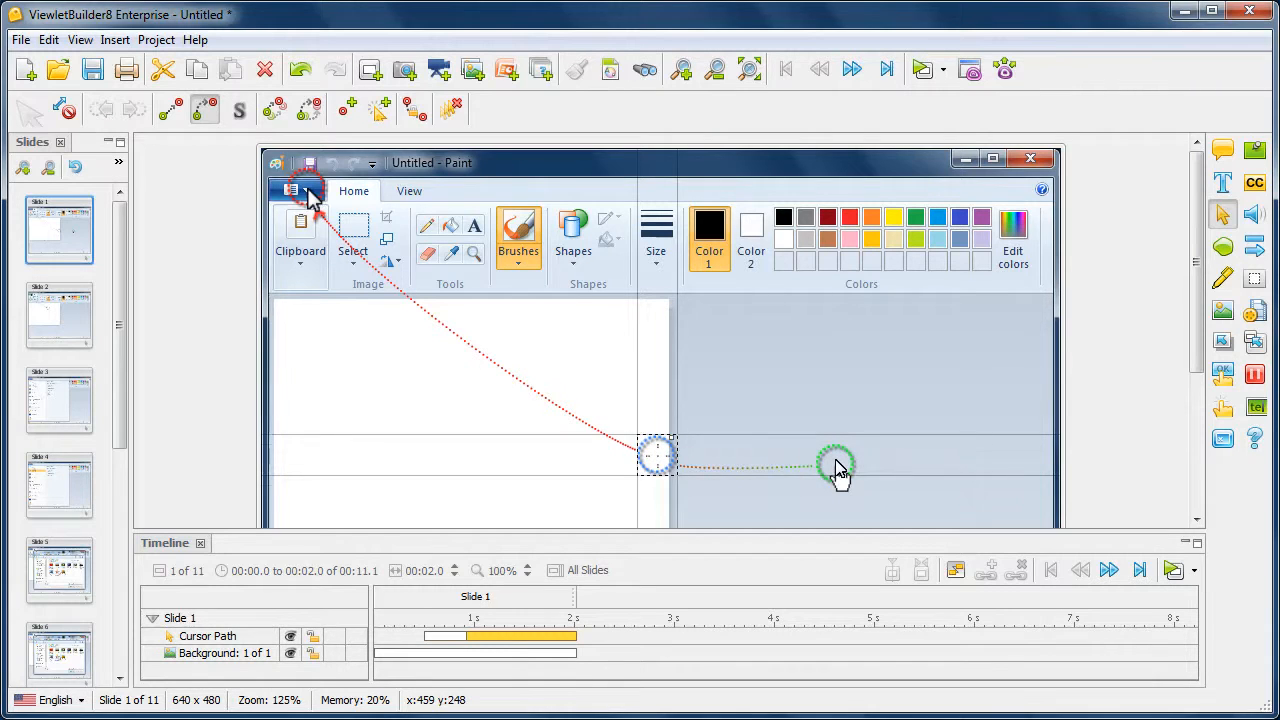
Step: Change the cursor style of the path's start point to Pen.lcr
click(837, 465)
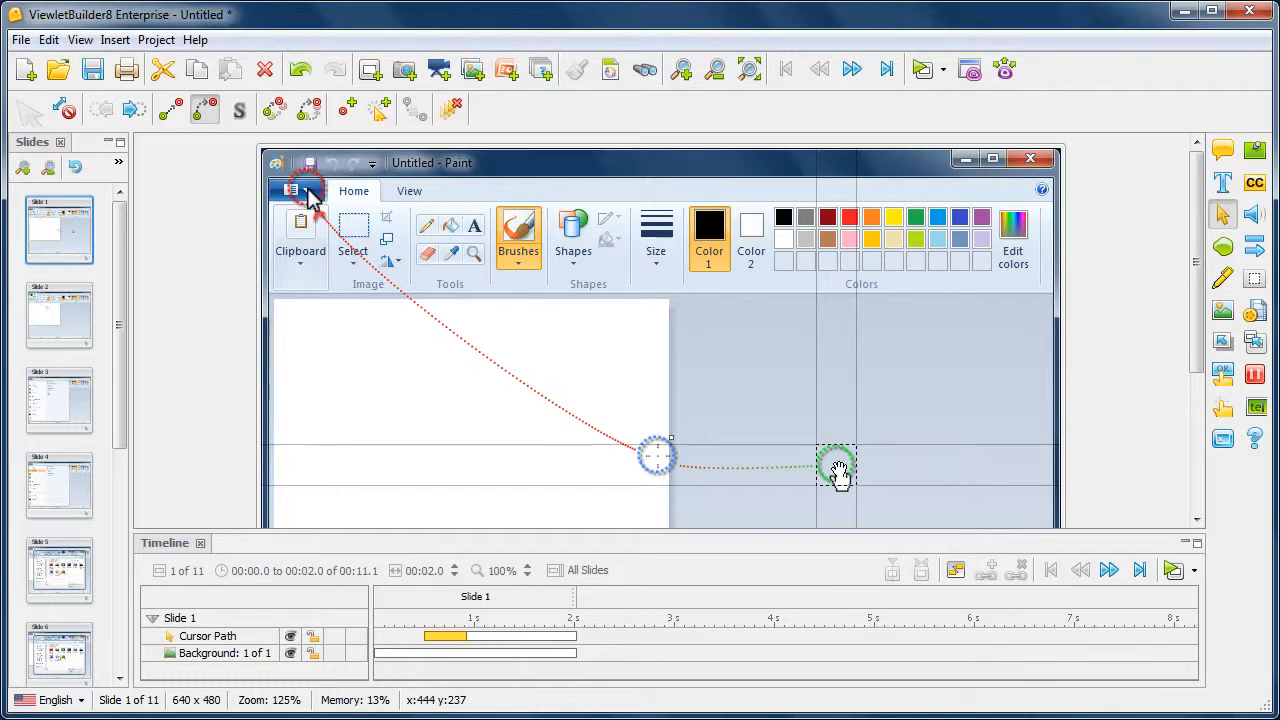
click(68, 113)
drag(630, 104, 310, 175)
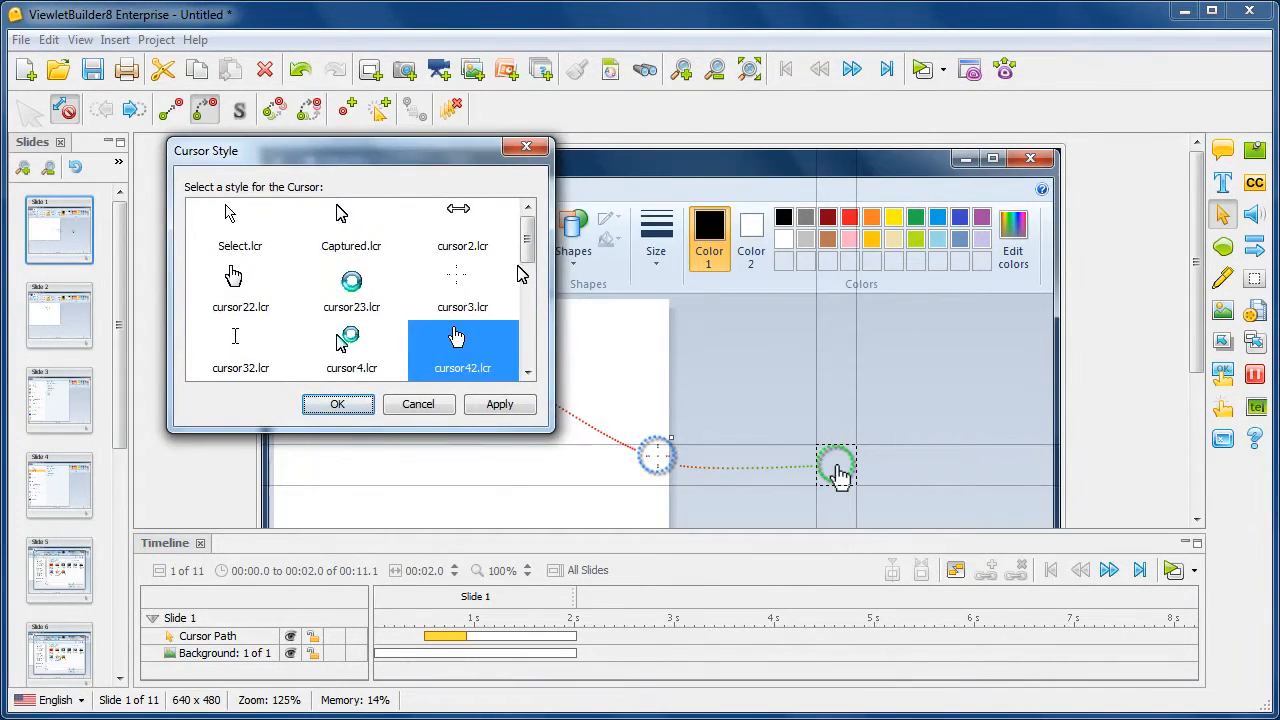
drag(526, 240, 527, 350)
click(240, 232)
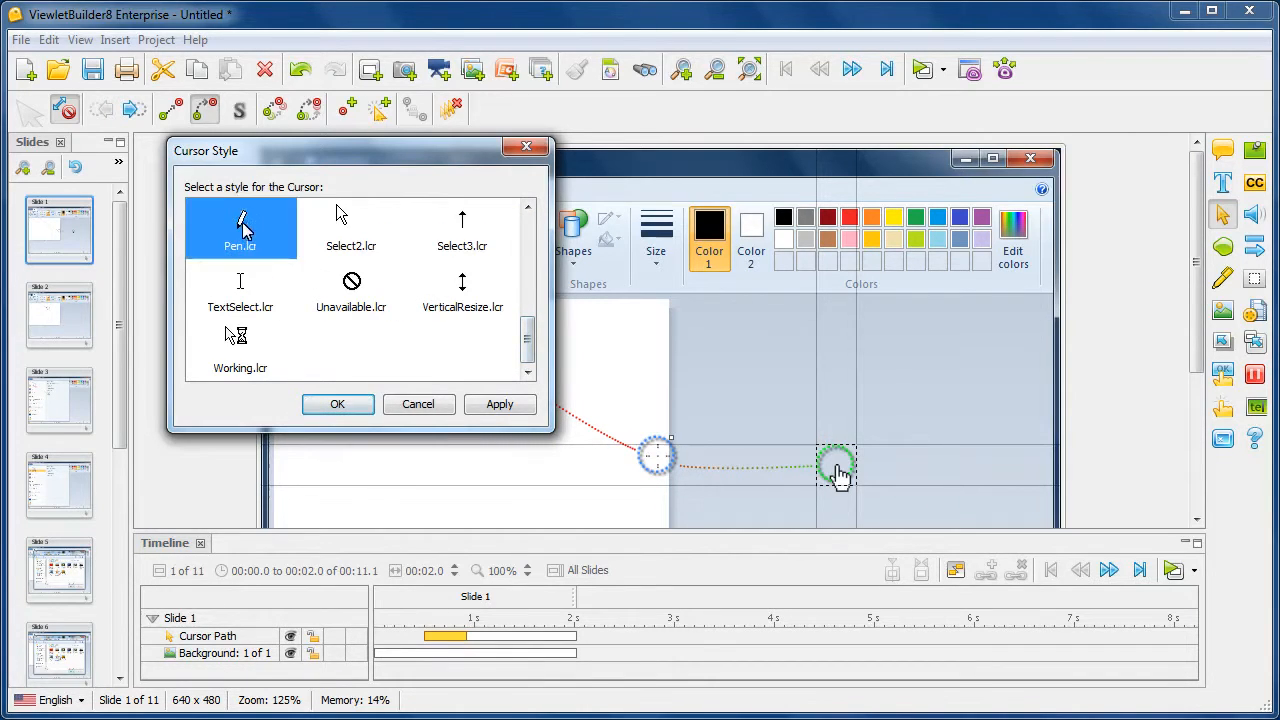
click(494, 410)
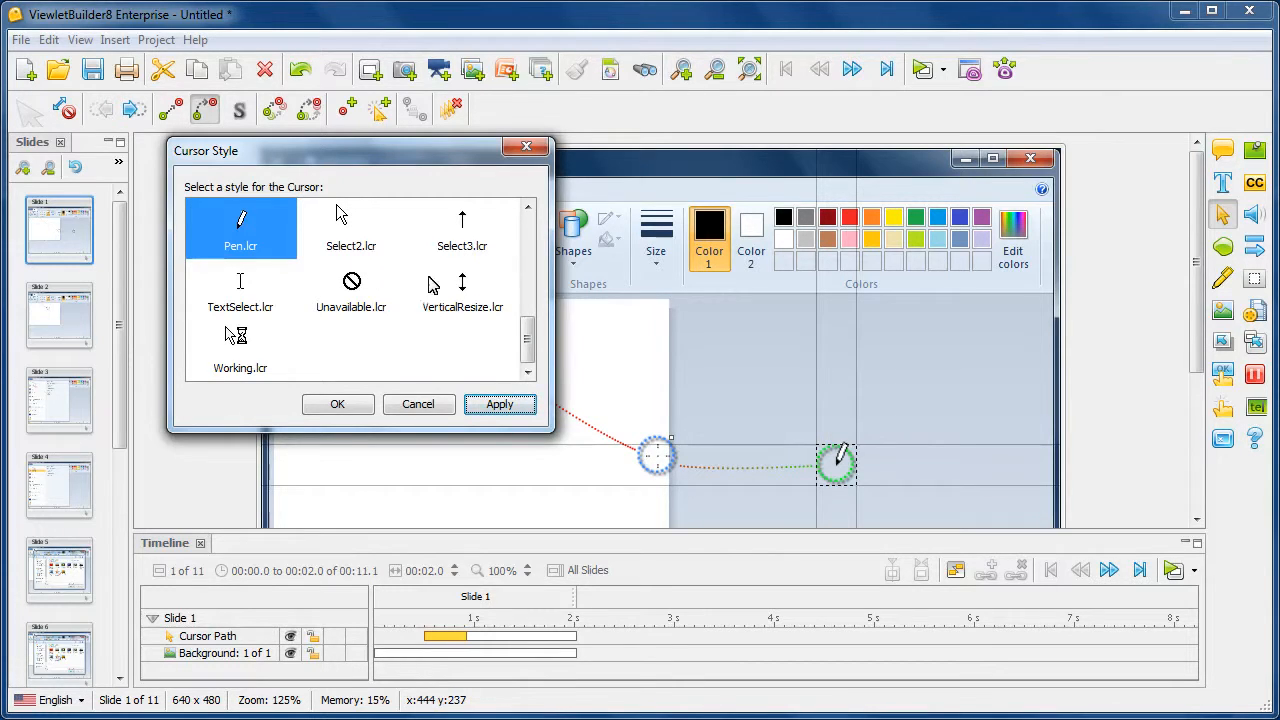
drag(524, 343, 525, 250)
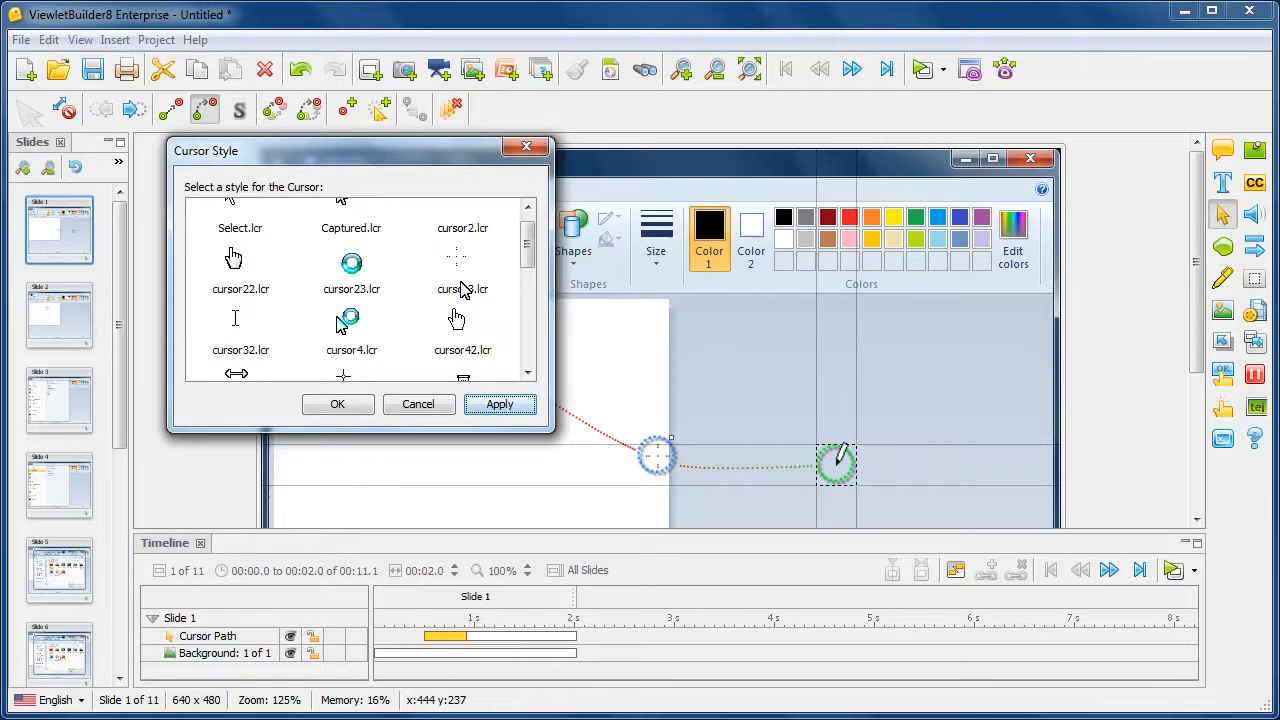
click(360, 405)
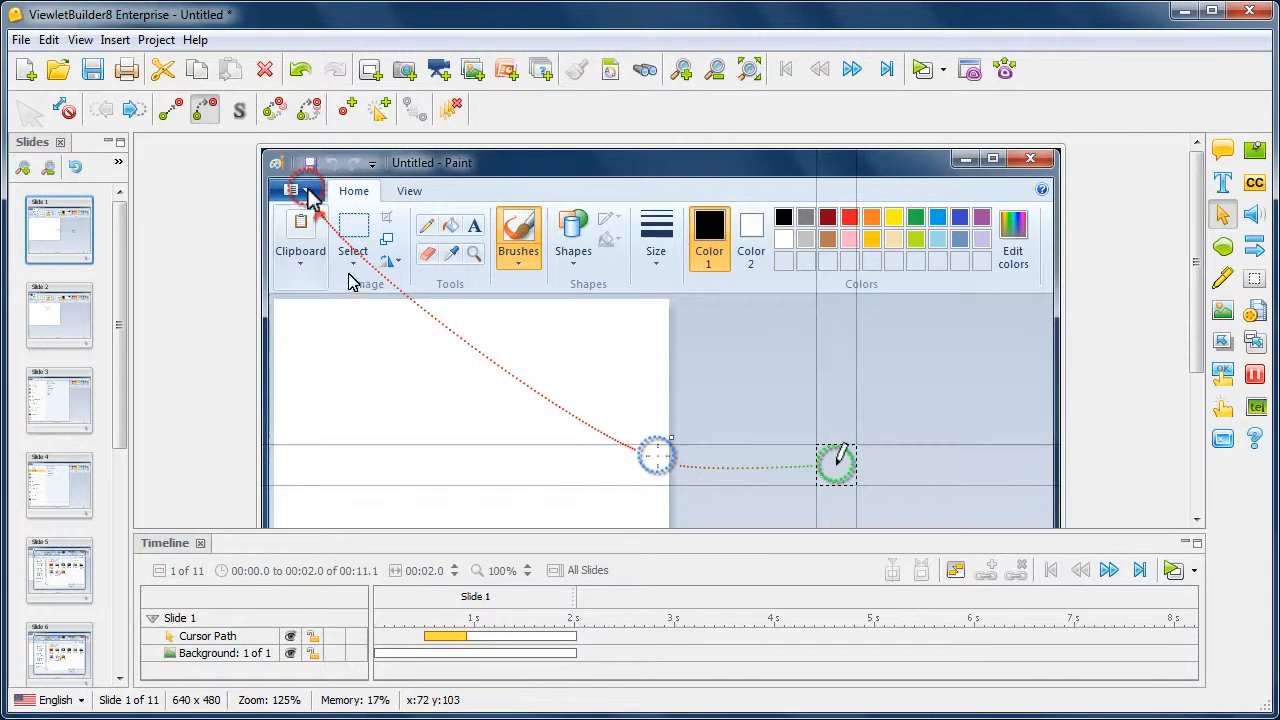
Step: Switch slide 1's cursor path to a straight path and back to a curved path
click(172, 111)
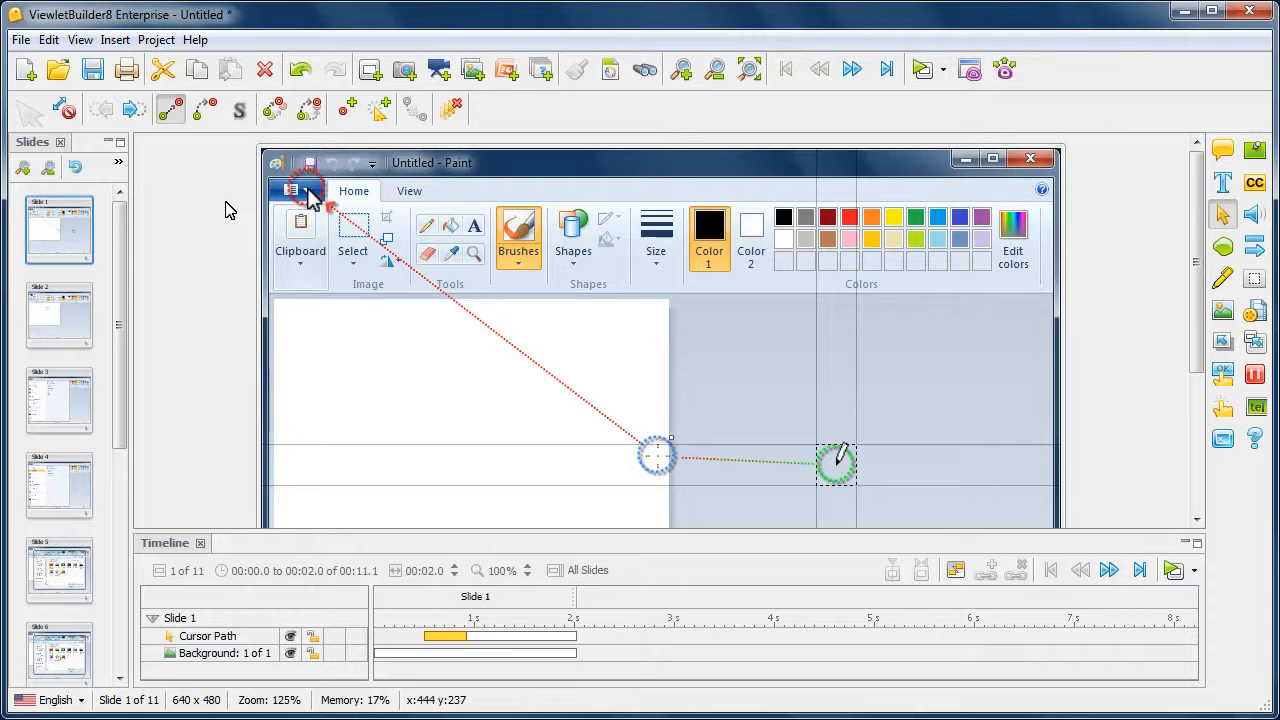
click(205, 112)
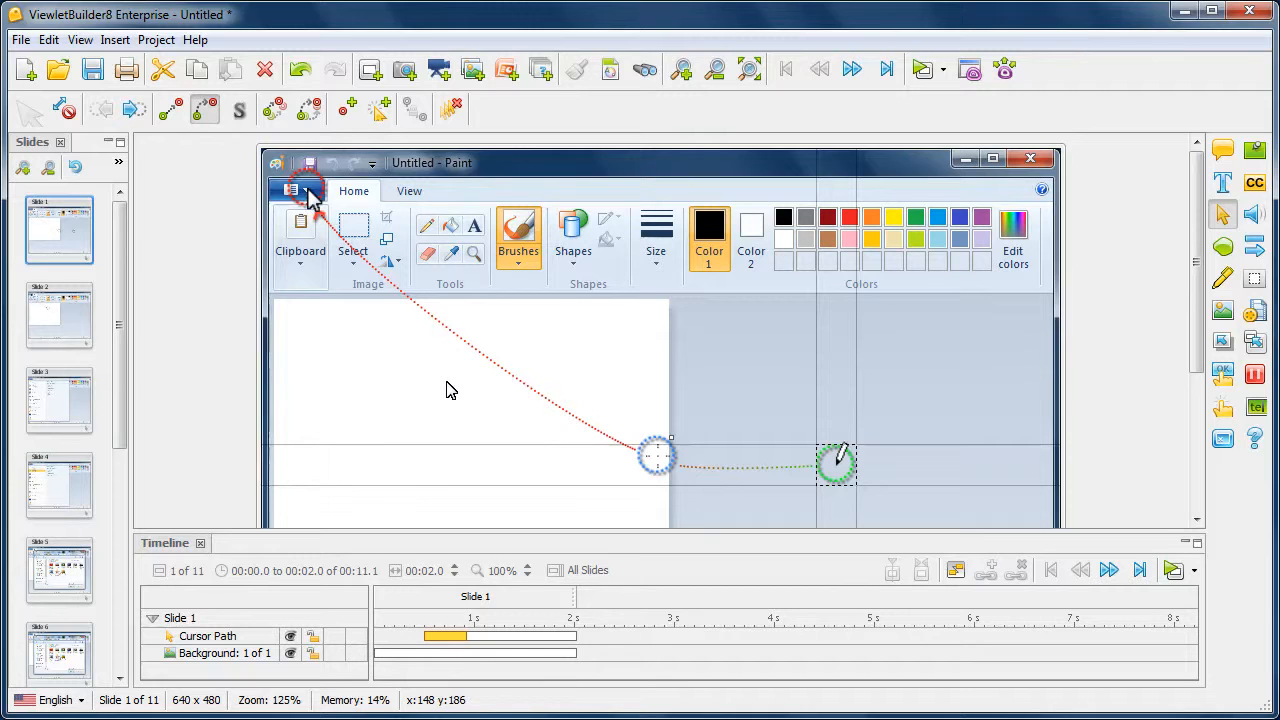
Step: Add a point to the cursor path after the middle point and place it just below the Image group label
click(655, 460)
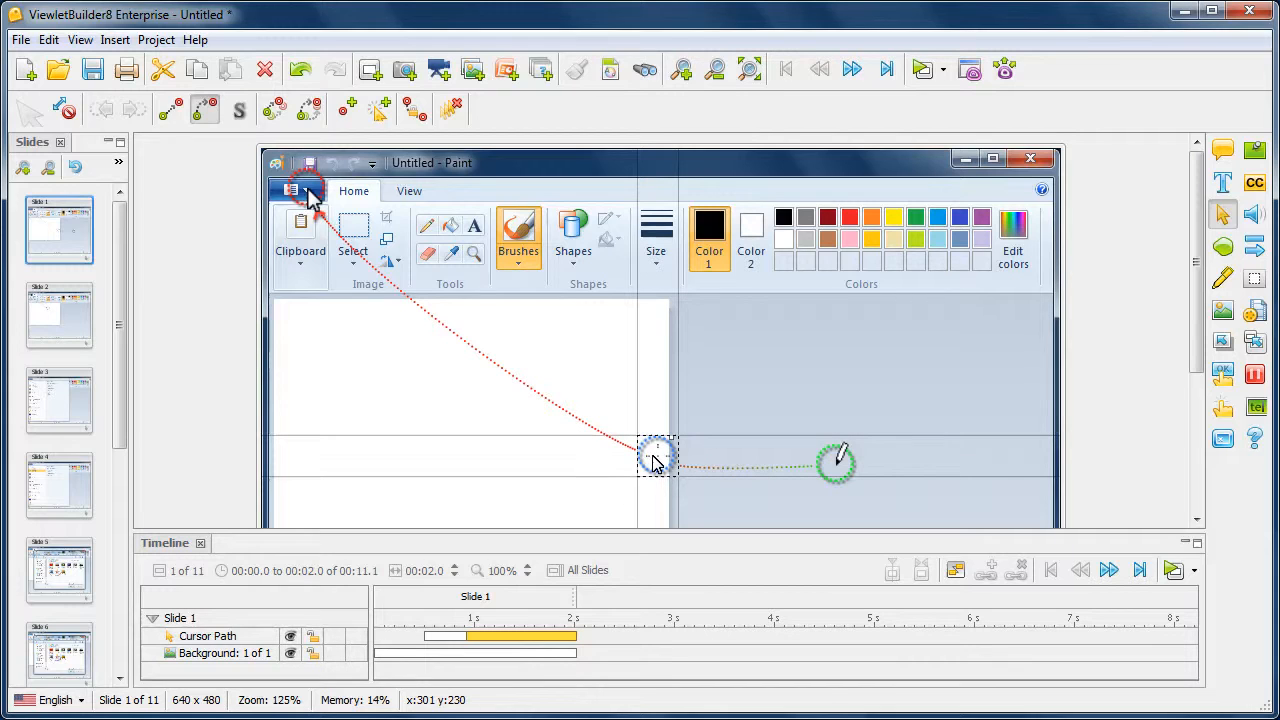
click(346, 110)
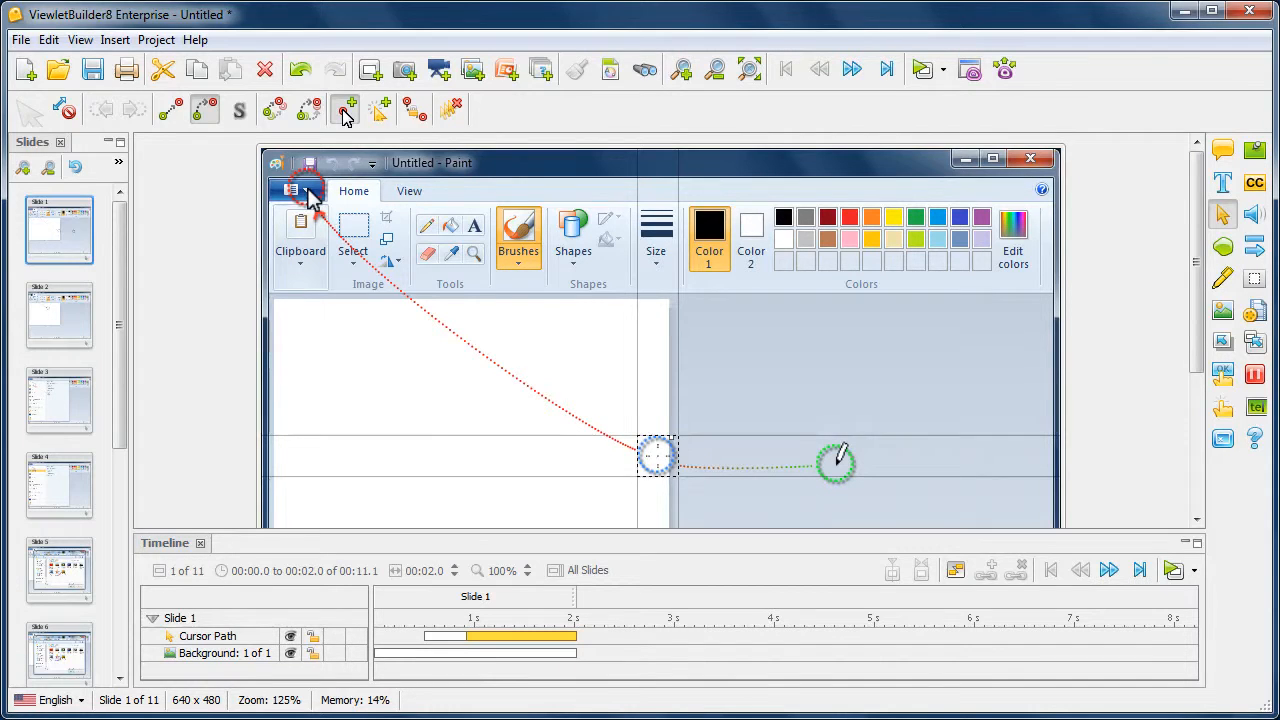
click(483, 322)
drag(487, 332, 377, 312)
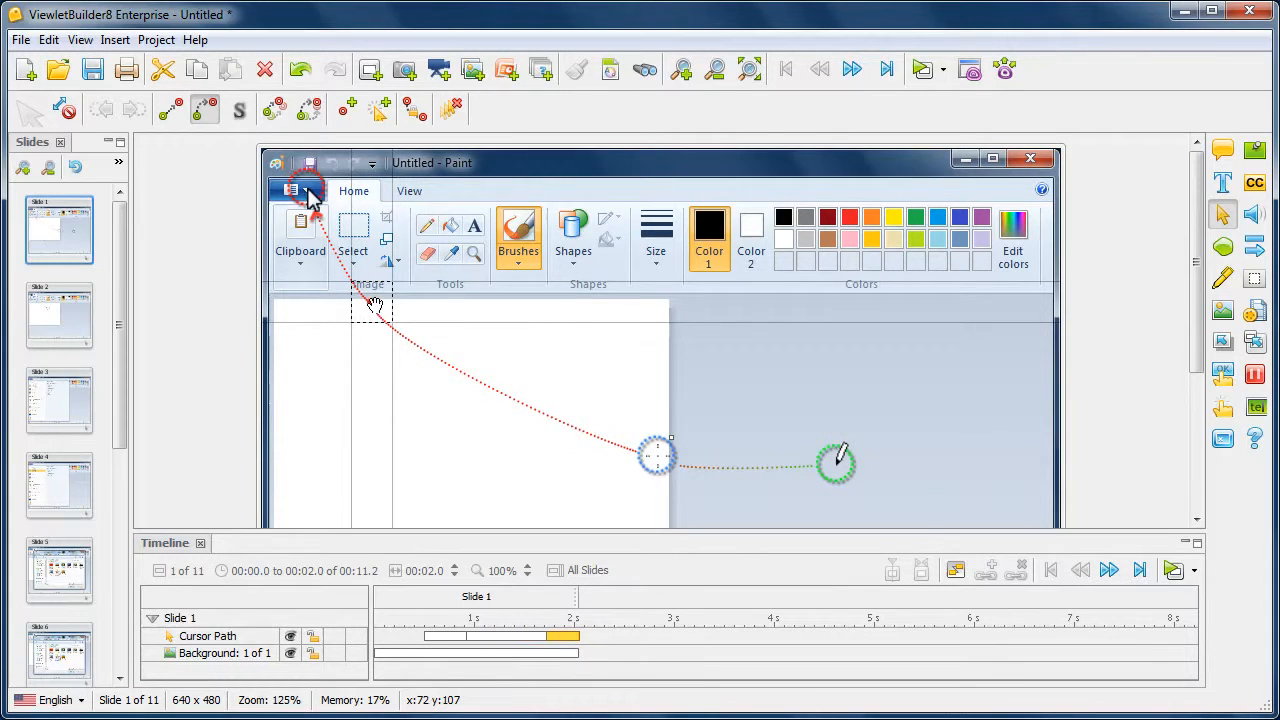
Step: Set the cursor style of the added path point to Select.lcr
right_click(371, 300)
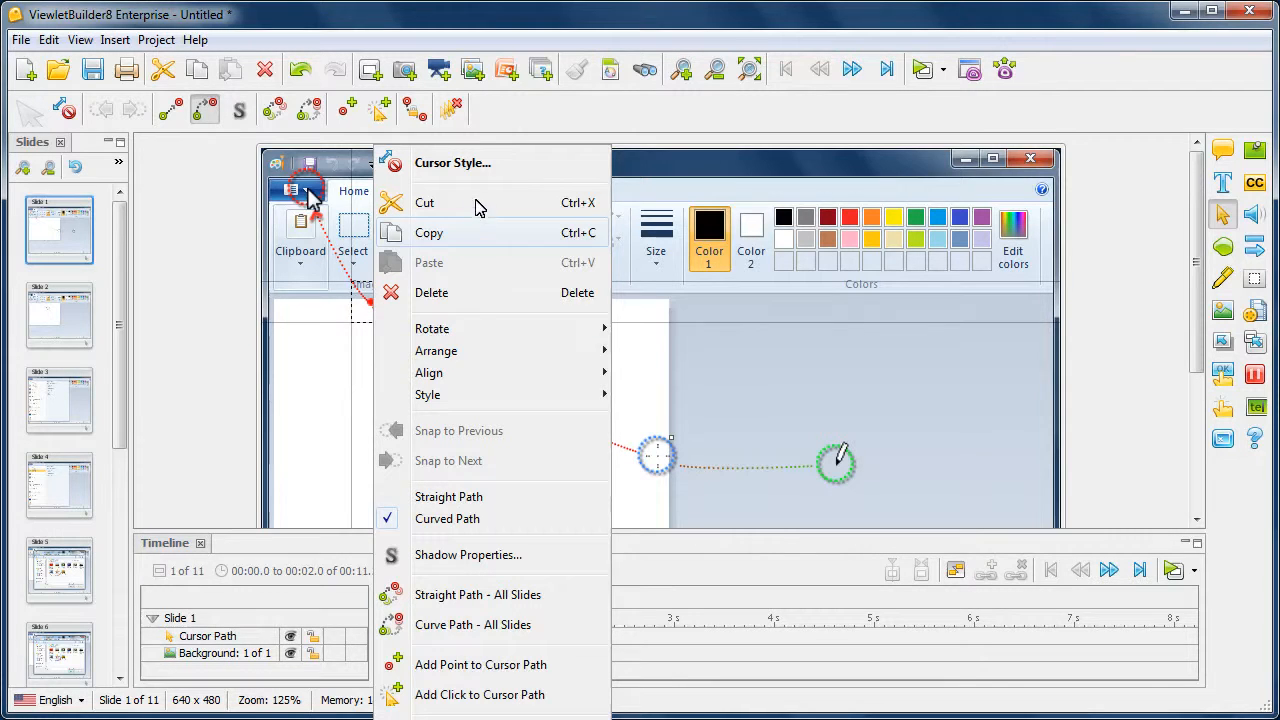
click(483, 163)
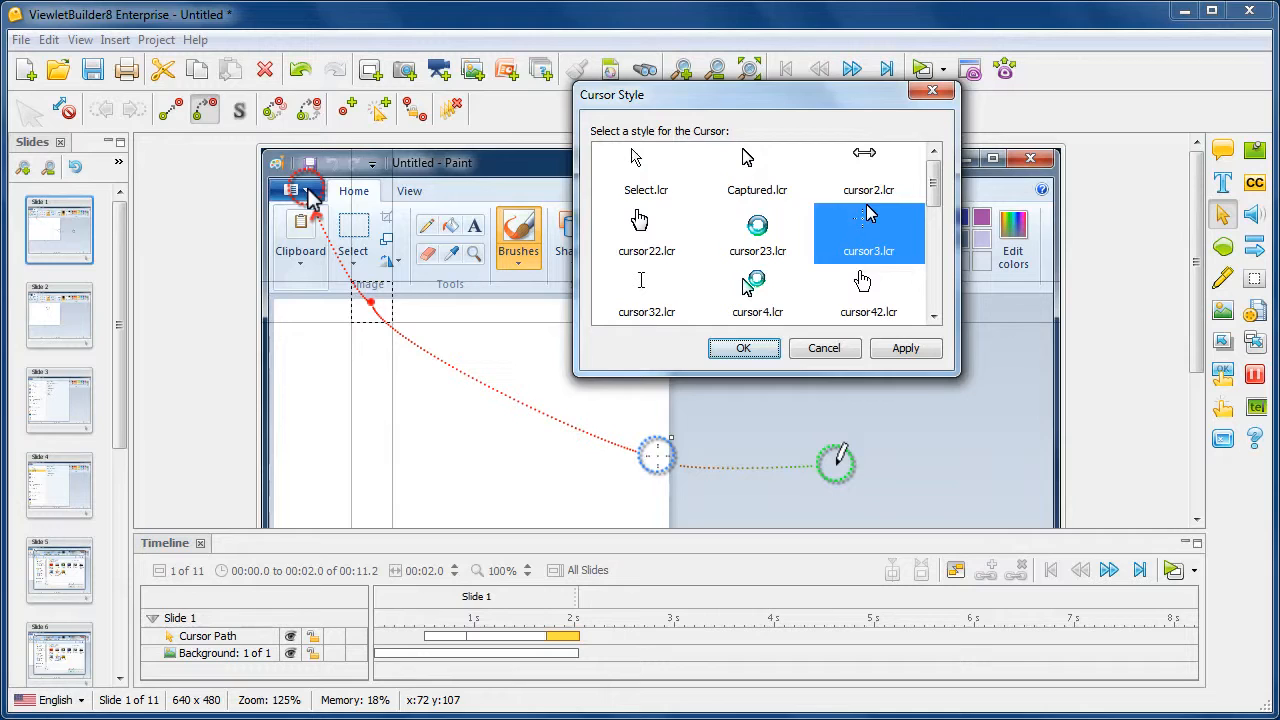
click(636, 176)
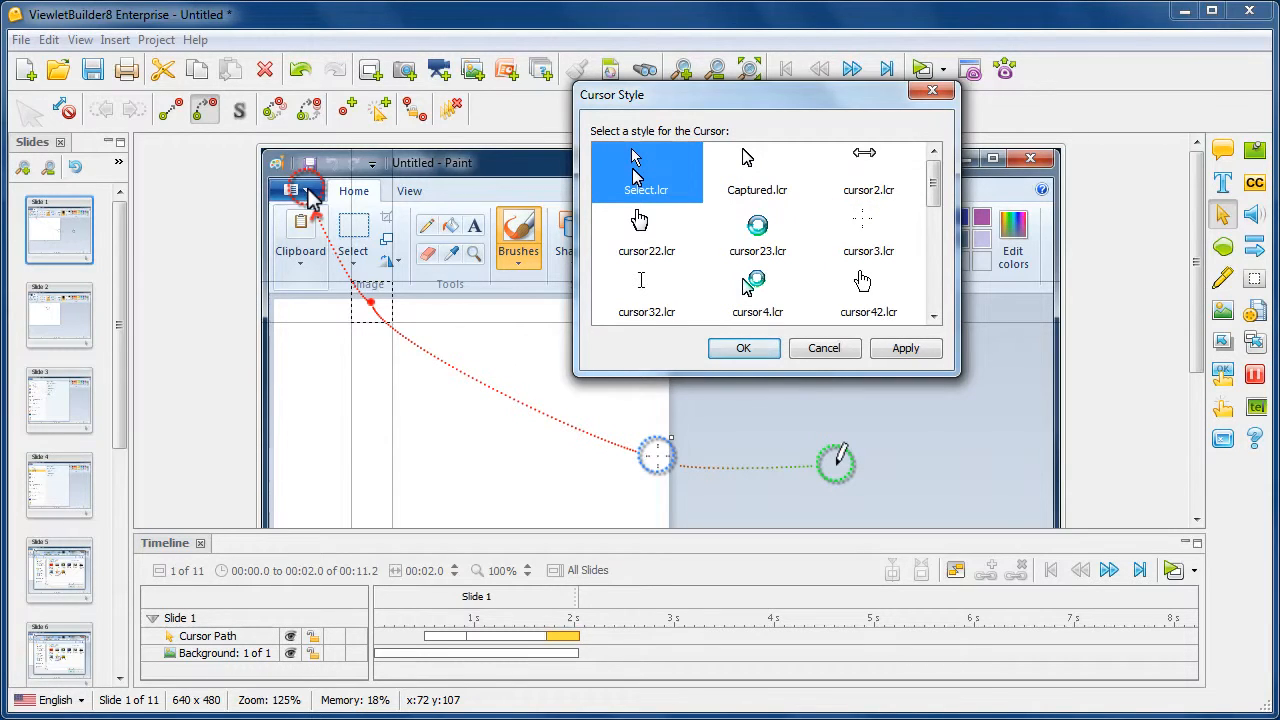
click(743, 348)
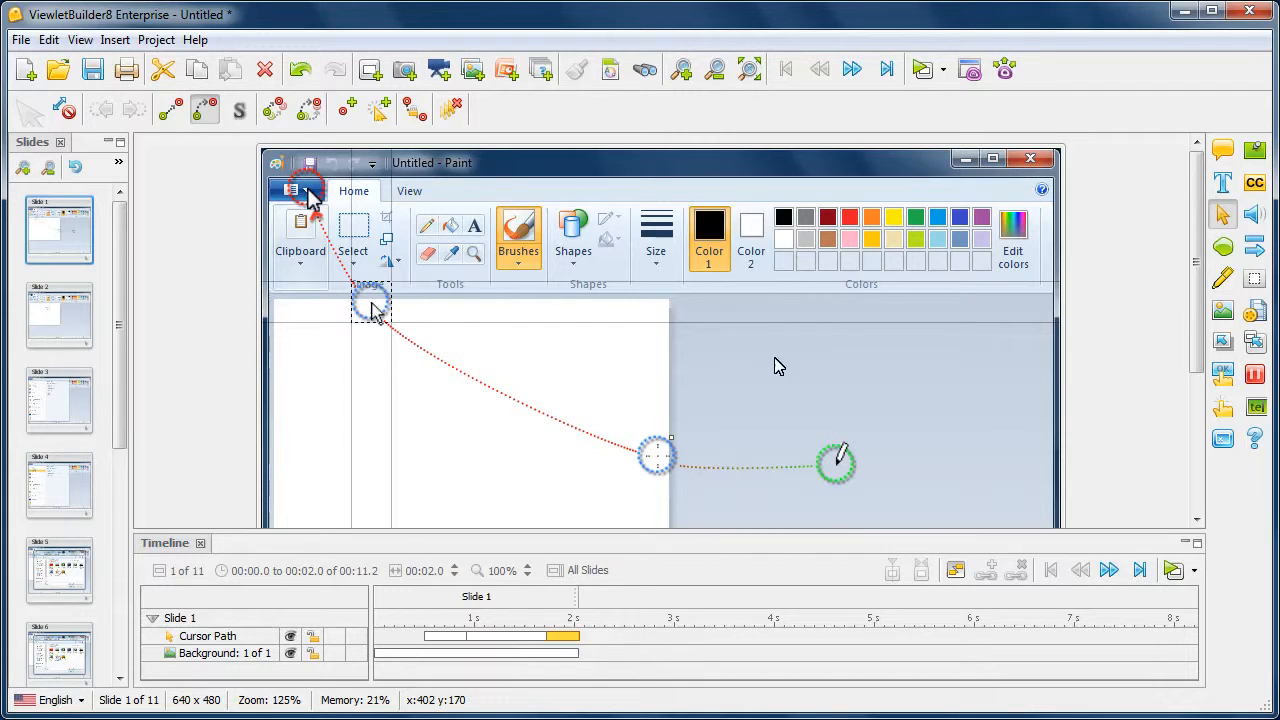
Step: Preview the current slide and compare where the cursor paths start and end on slides 1, 2 and 3
click(942, 69)
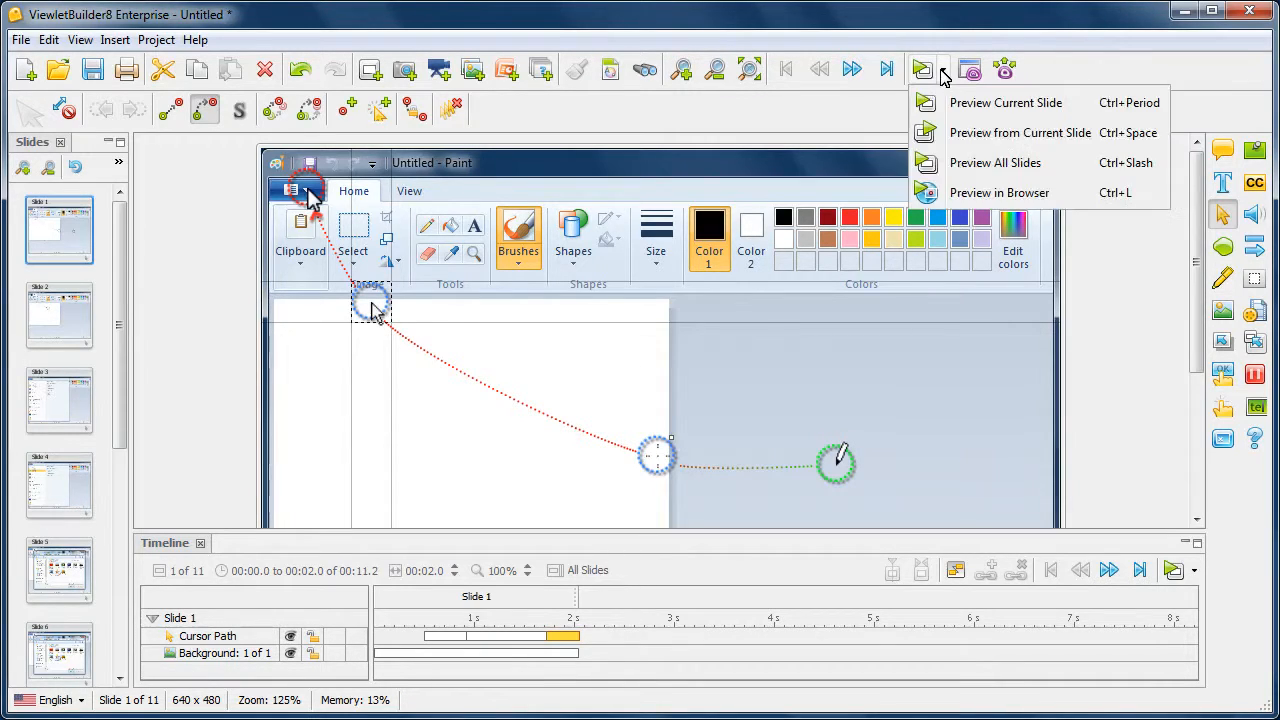
click(968, 113)
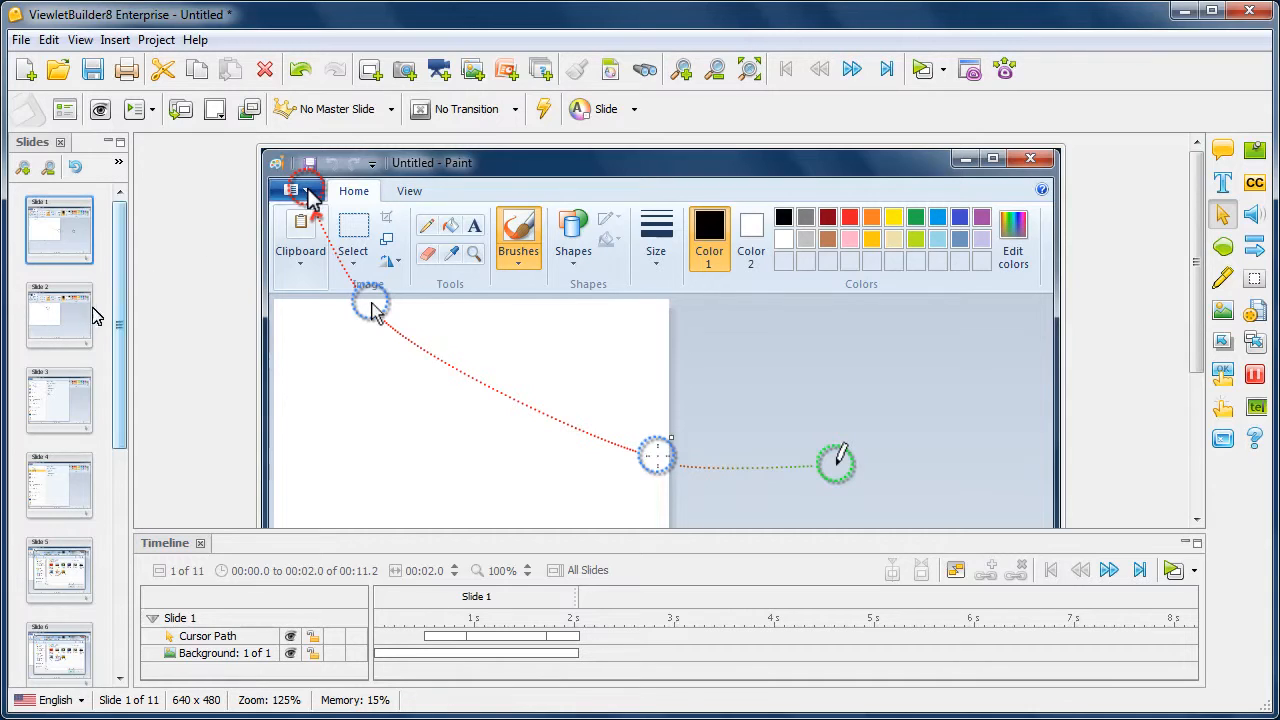
click(64, 320)
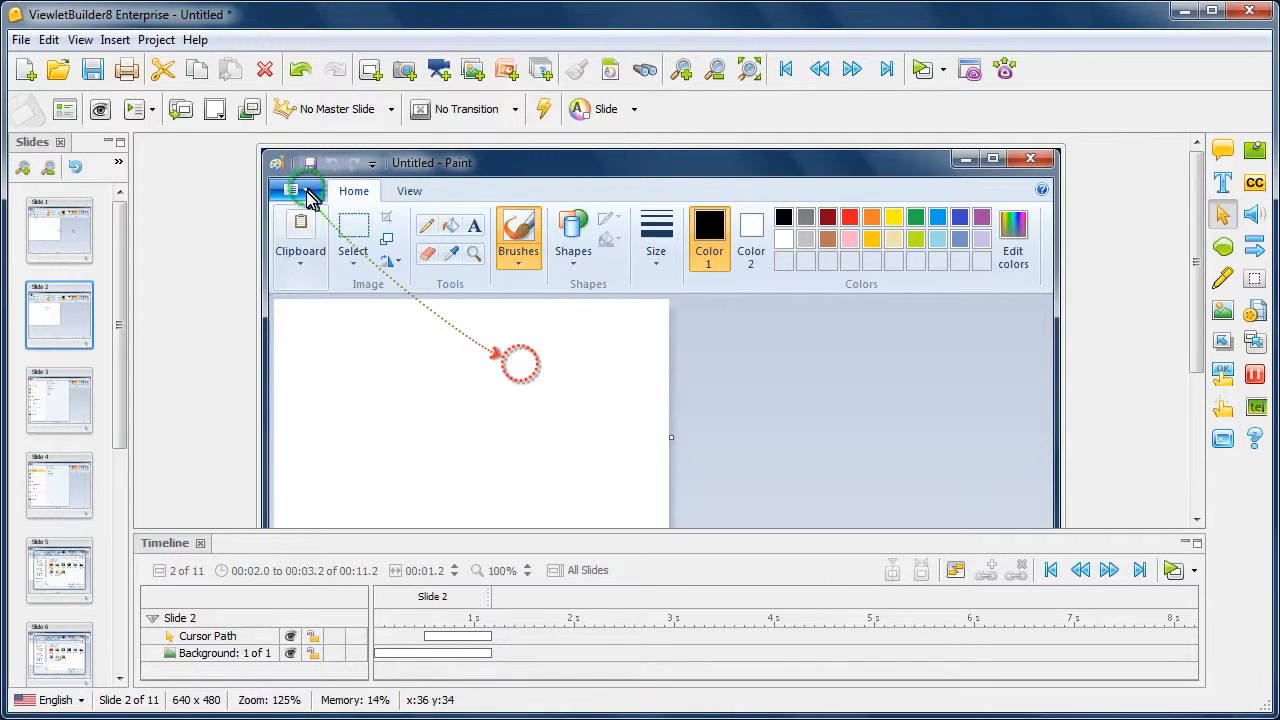
click(70, 245)
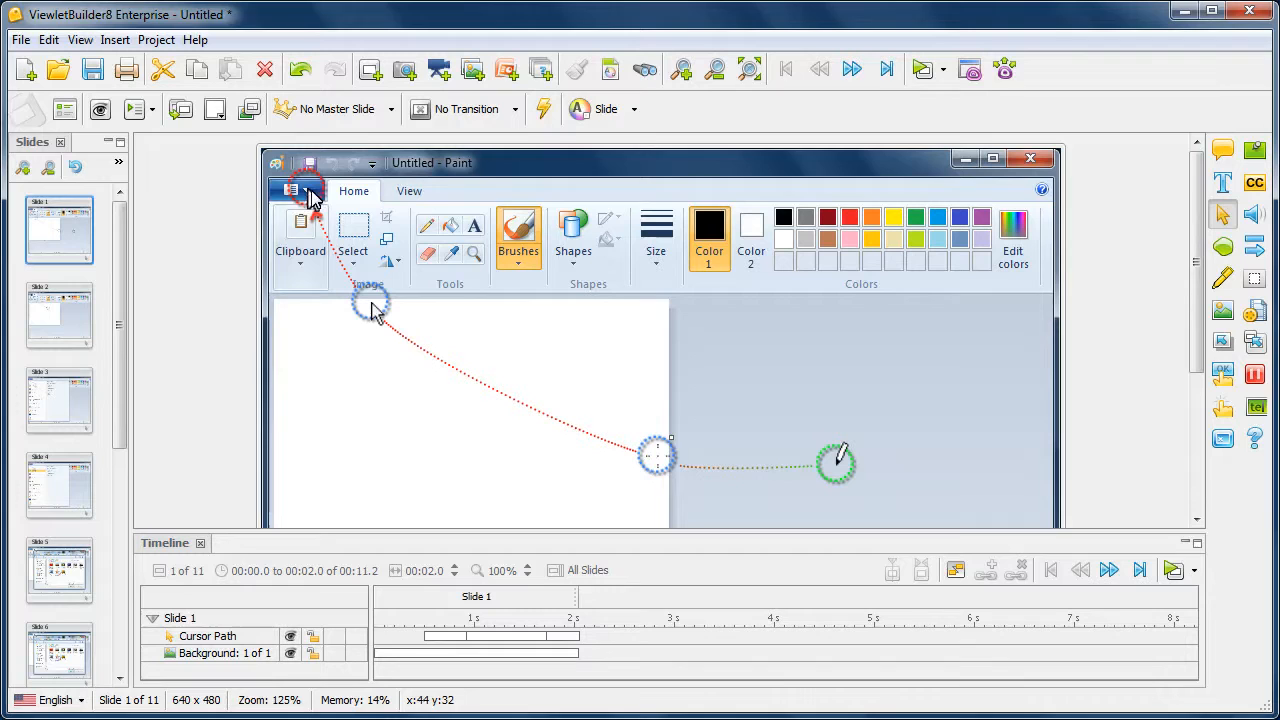
click(67, 325)
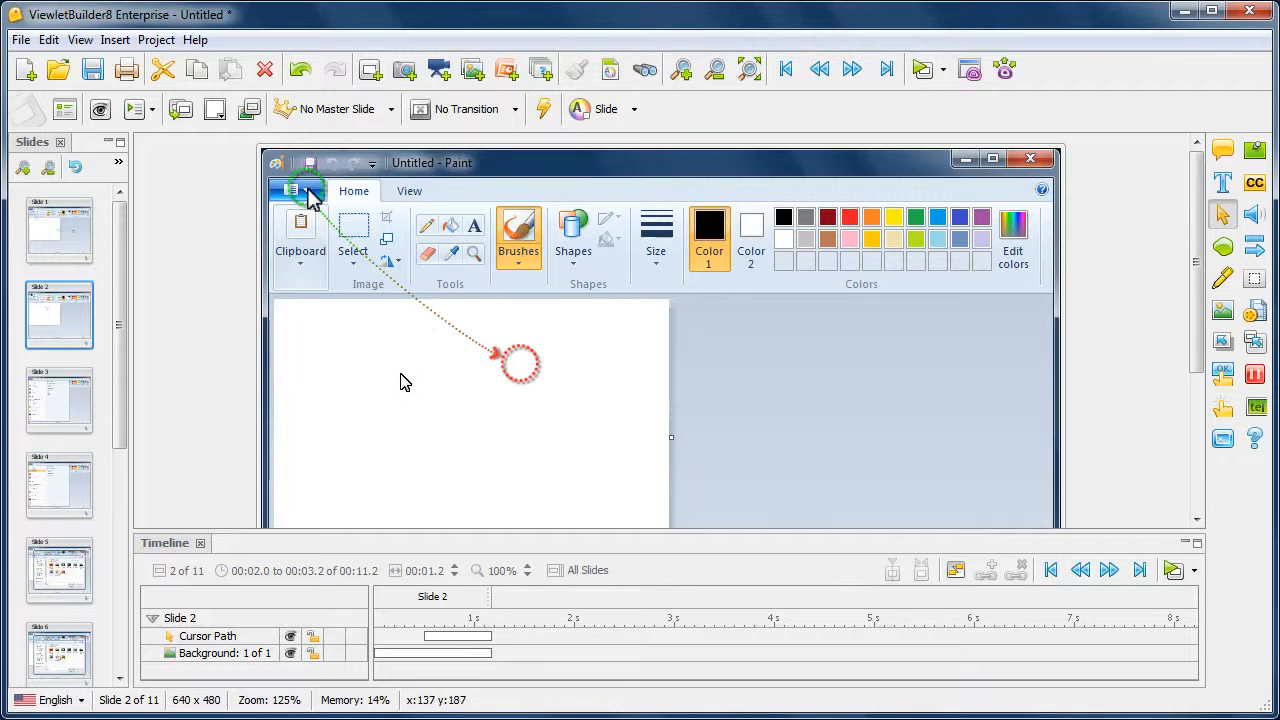
click(64, 397)
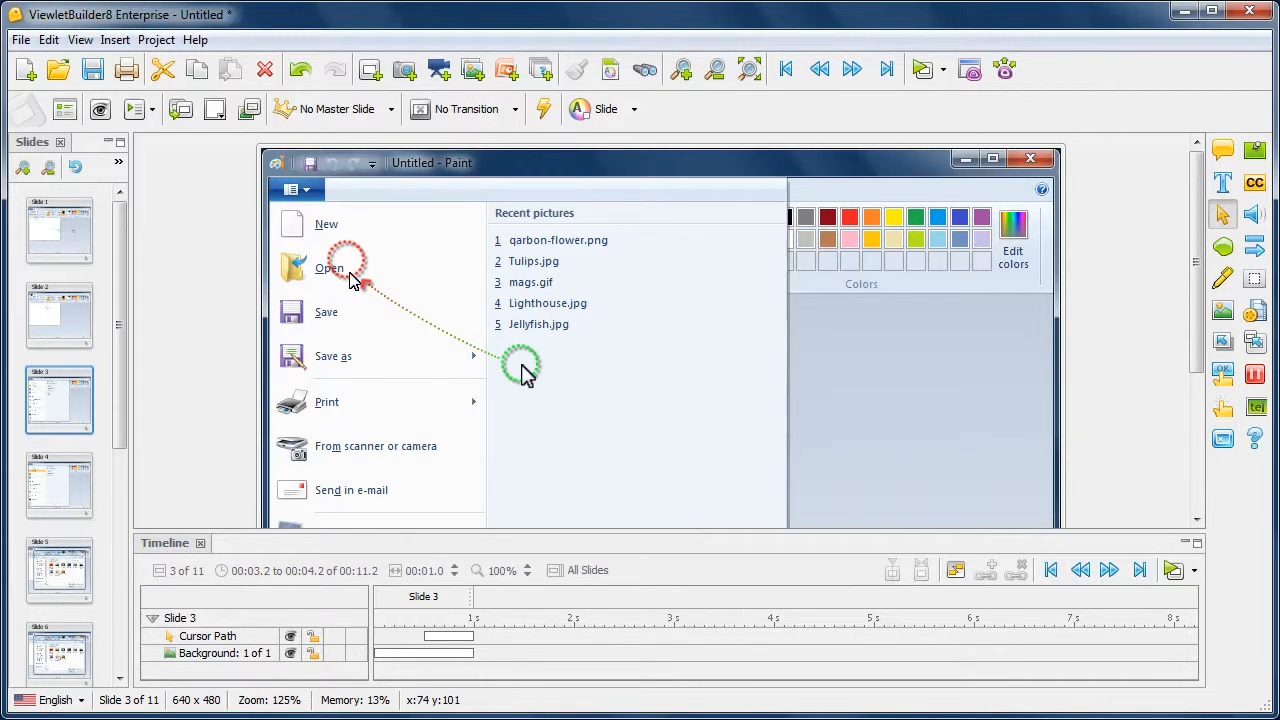
click(68, 318)
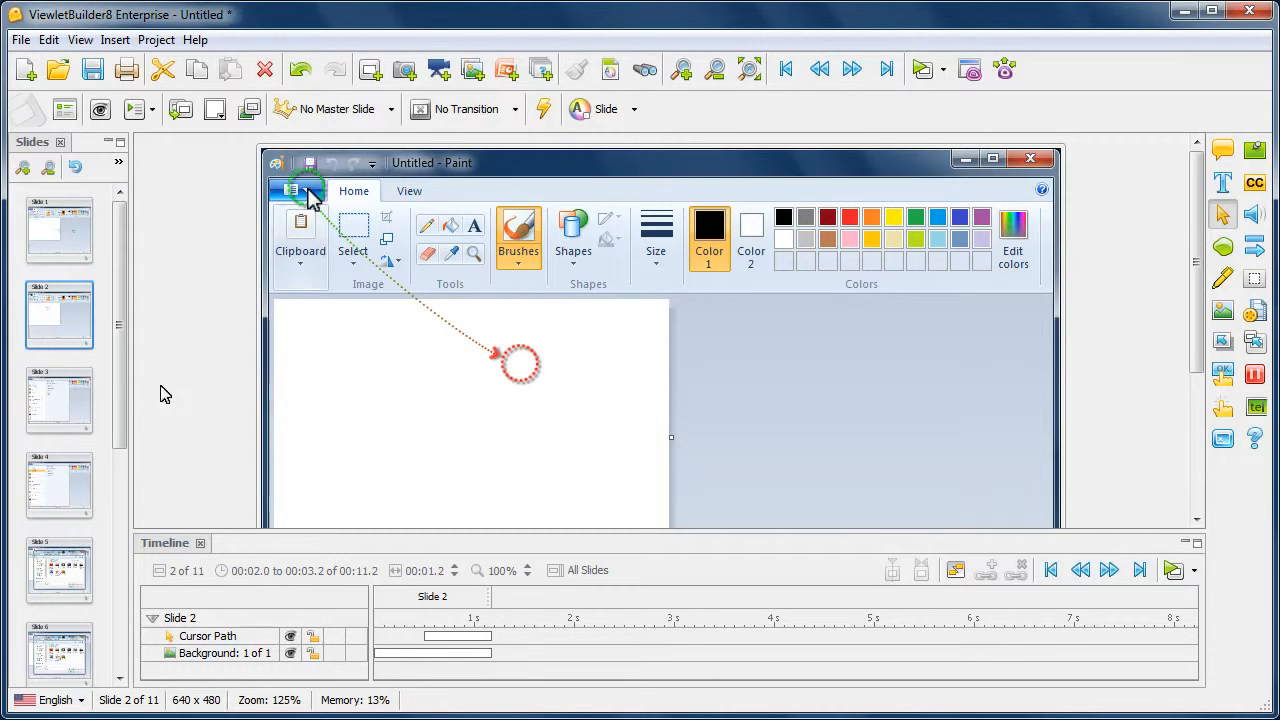
Step: Snap the start point of slide 3's cursor path to the previous slide and check the paths on slides 2 and 3
click(58, 397)
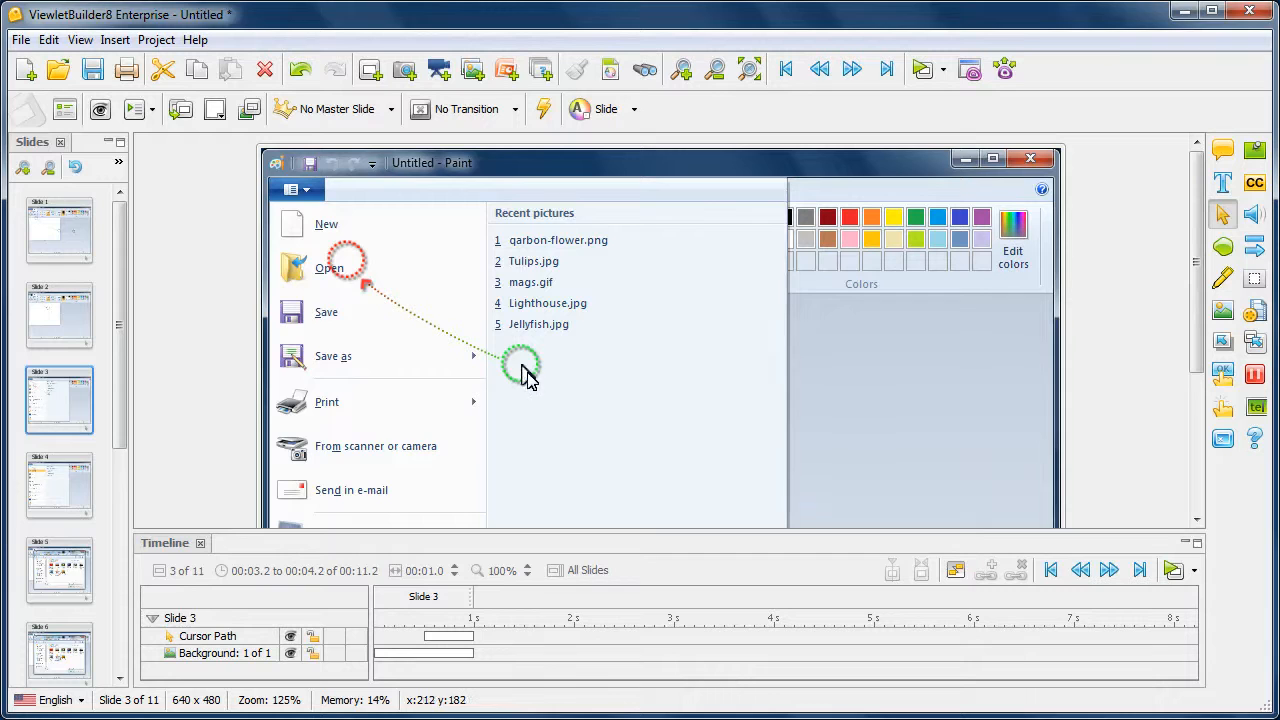
click(527, 371)
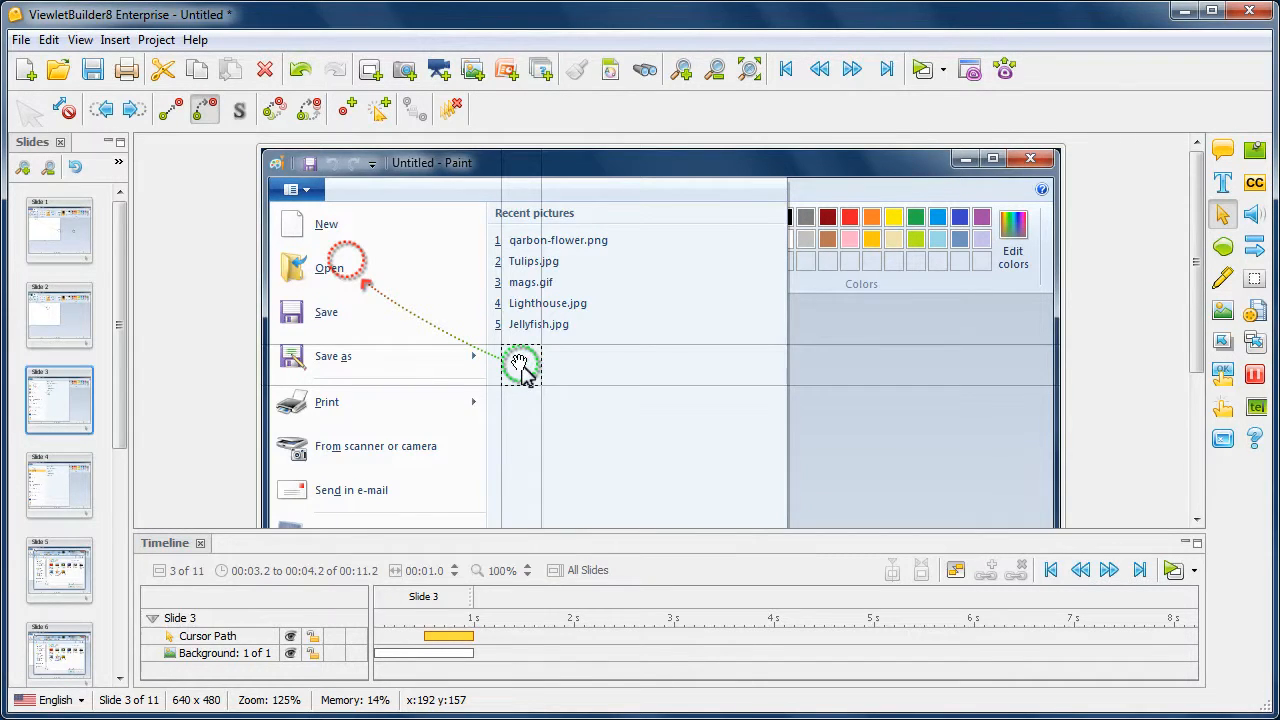
right_click(518, 362)
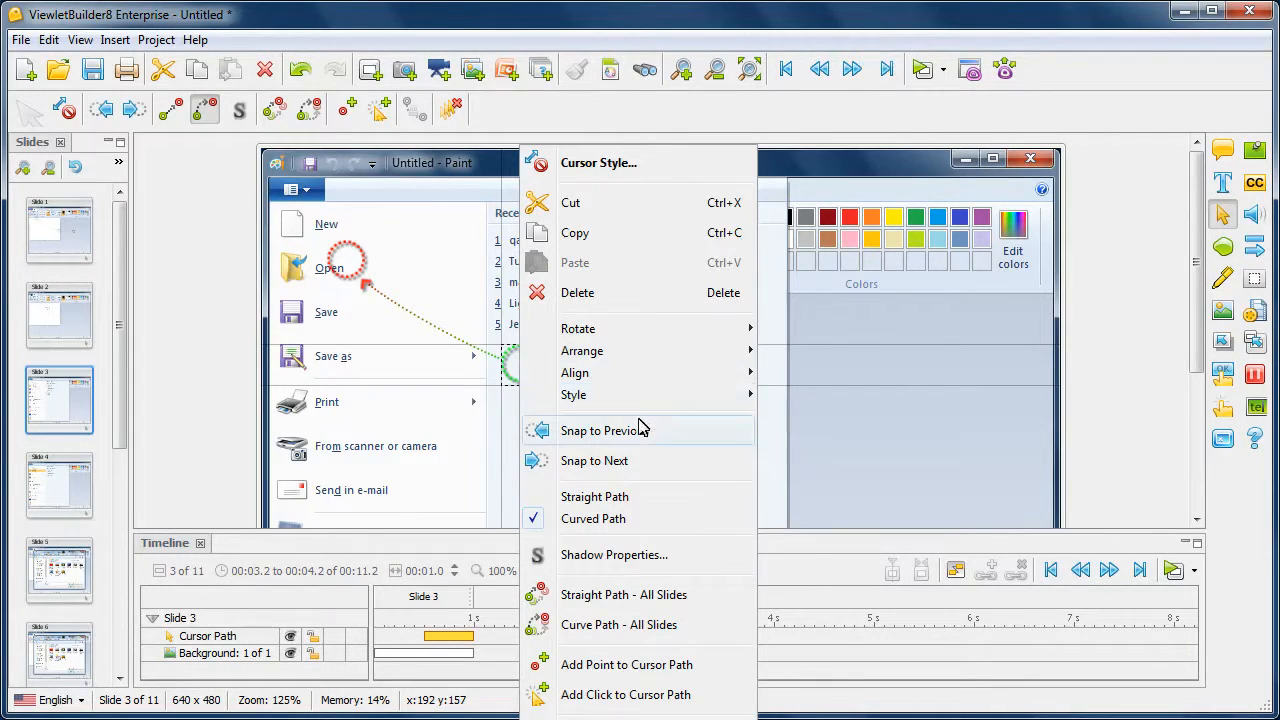
click(668, 437)
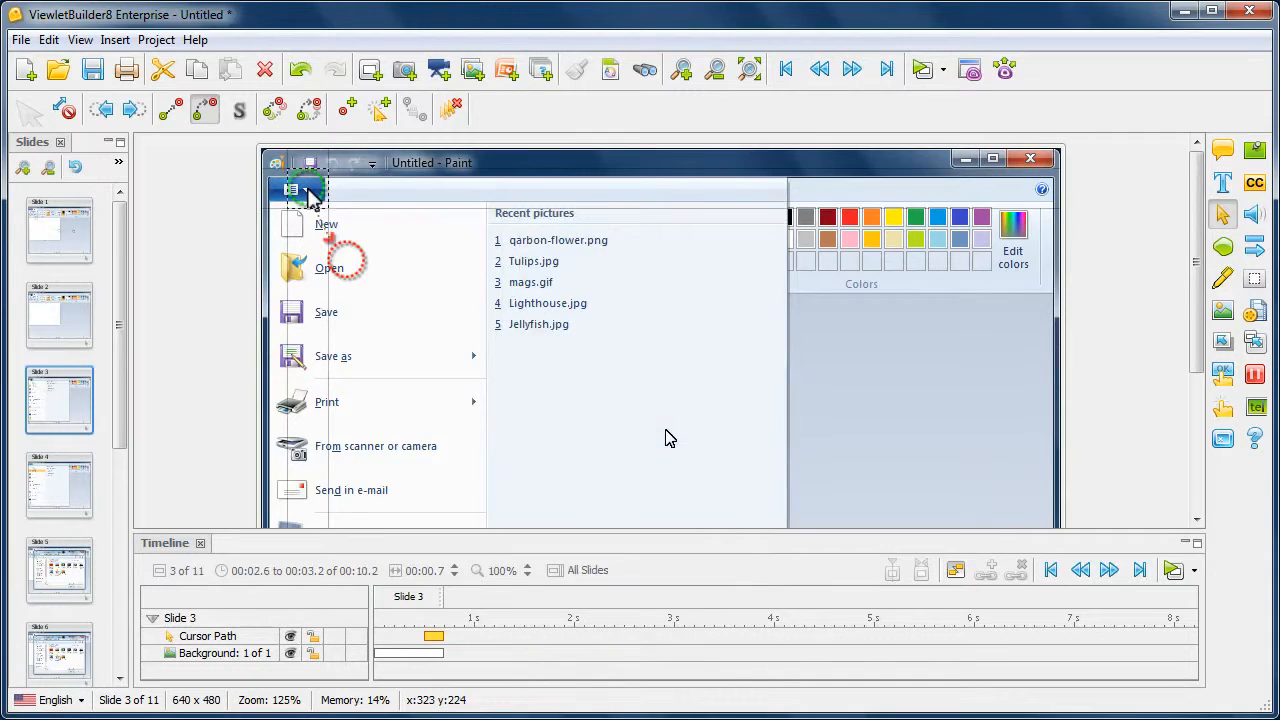
click(70, 316)
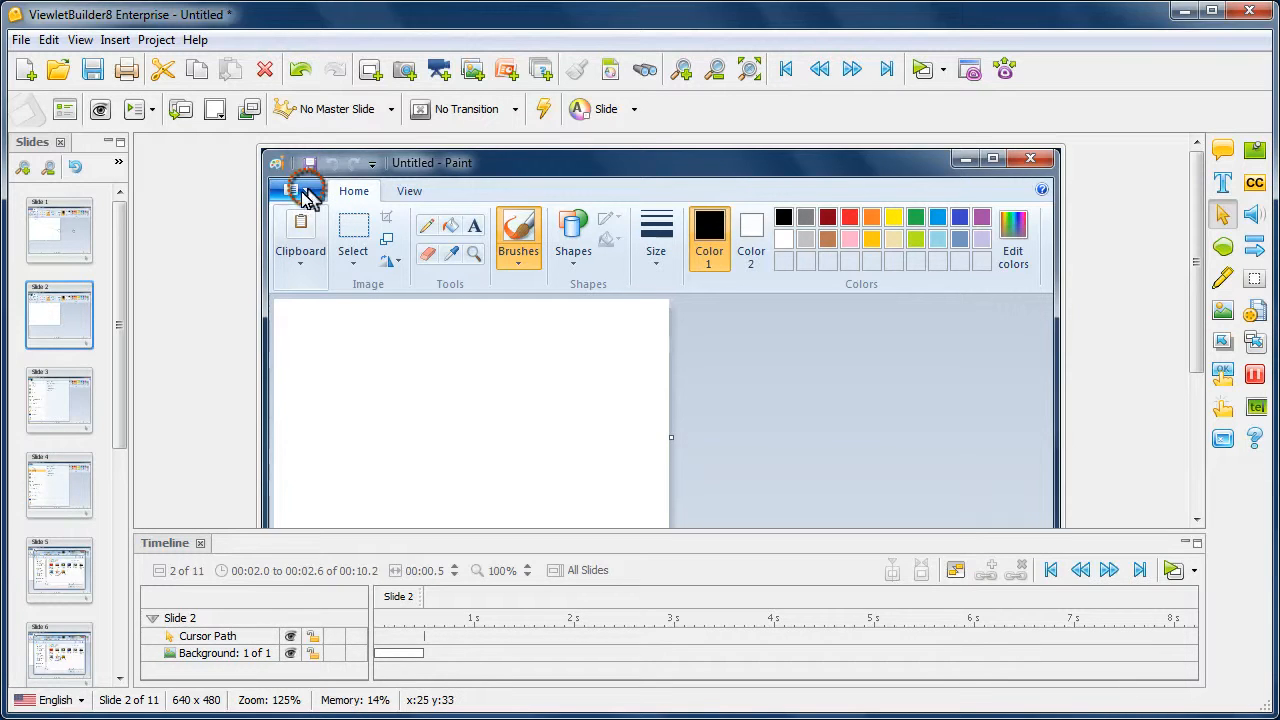
click(80, 402)
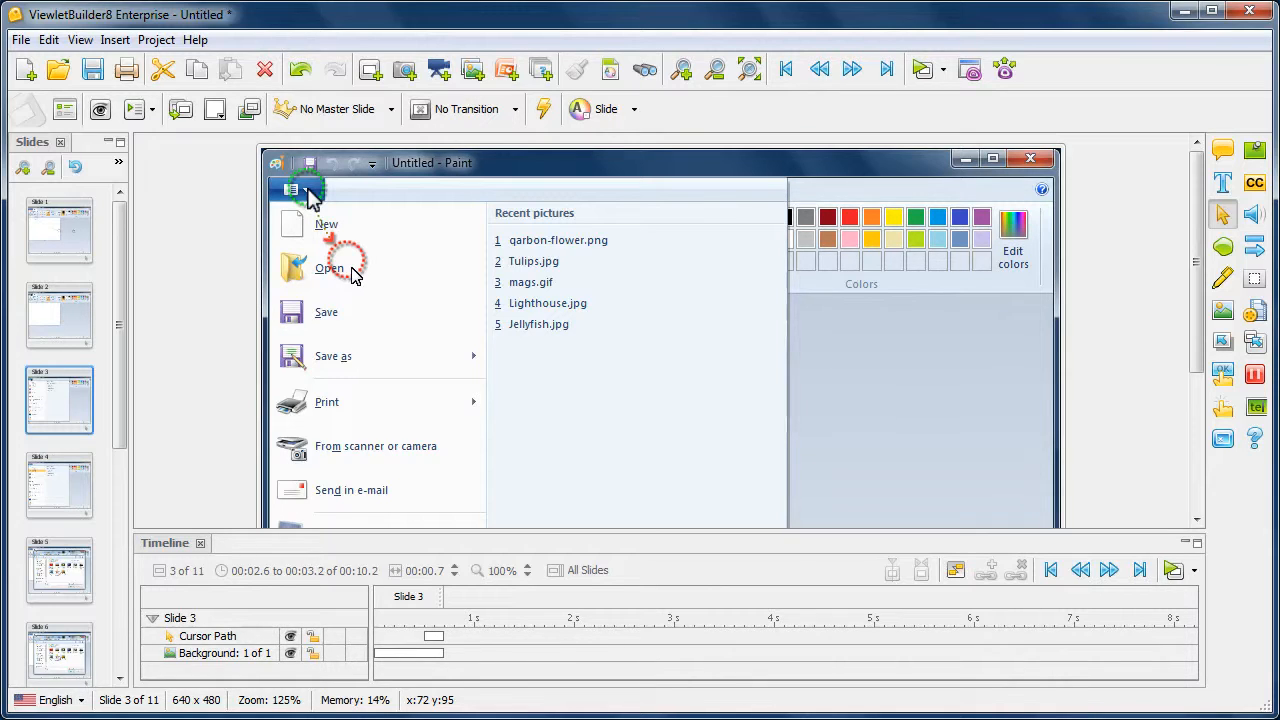
Step: Remove the cursor path from slide 11 and add a new cursor path to it
drag(120, 329, 114, 534)
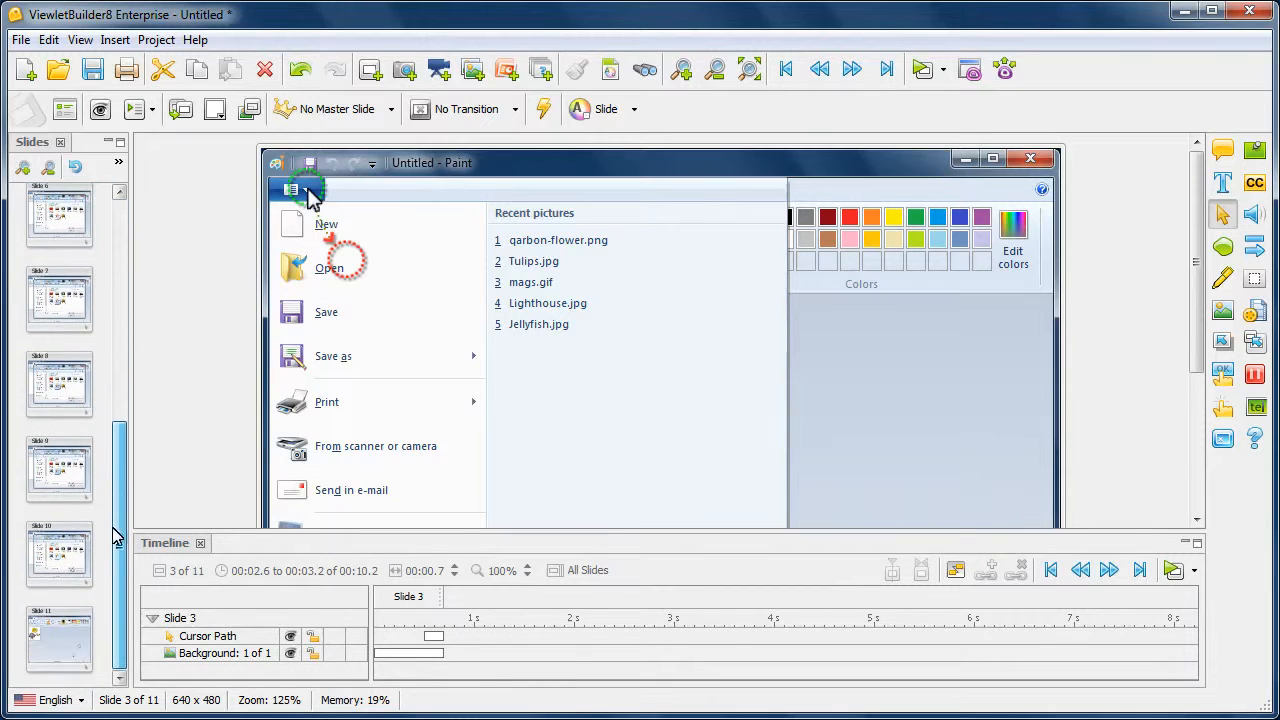
click(58, 647)
drag(1194, 337, 1188, 487)
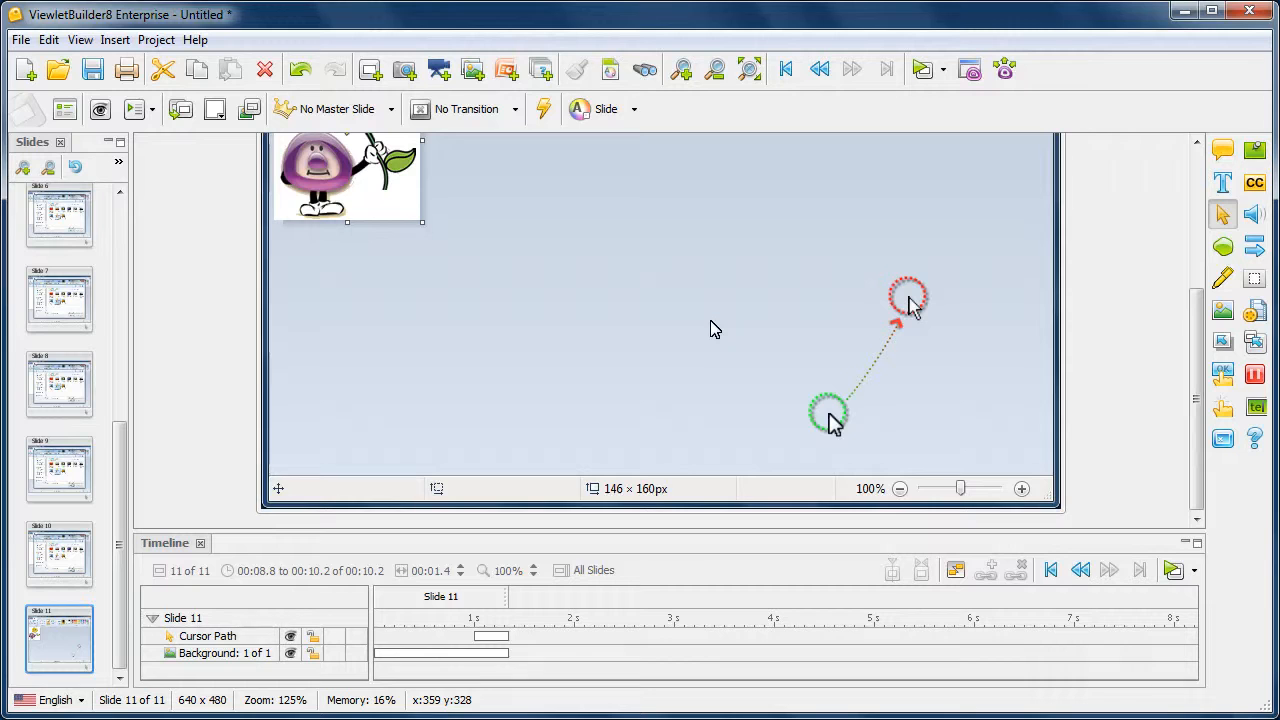
click(1227, 218)
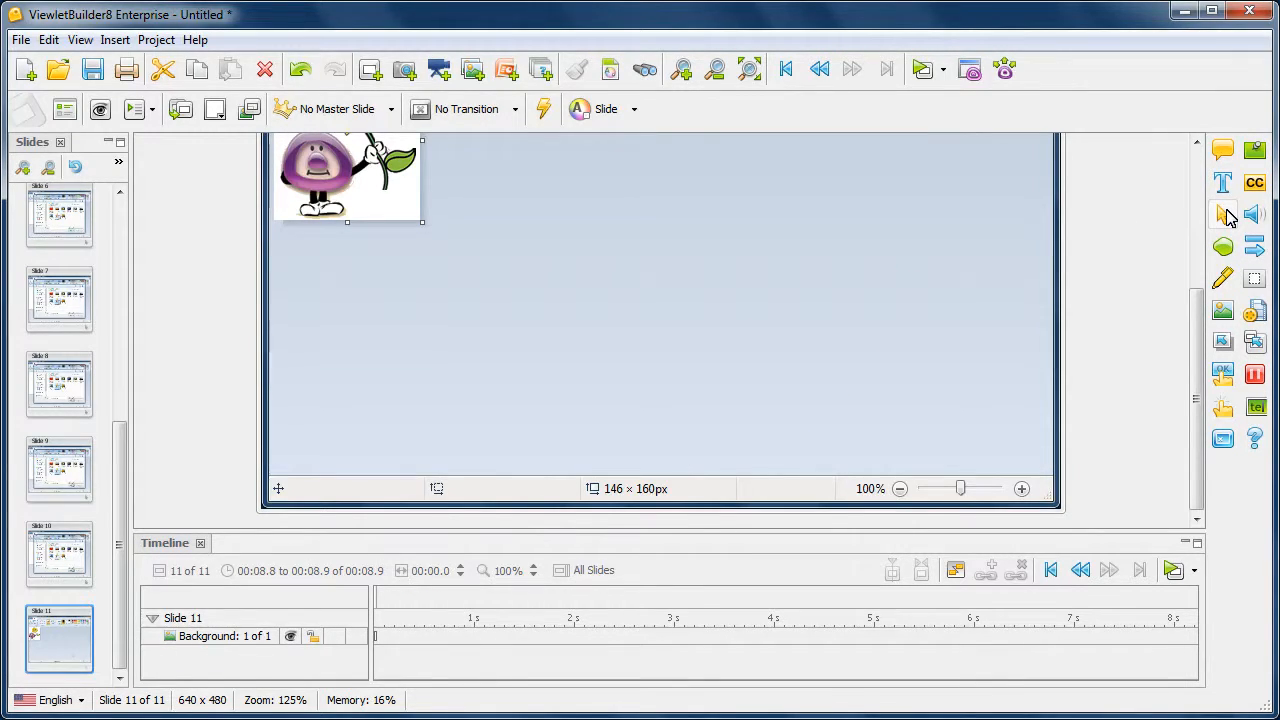
click(1227, 218)
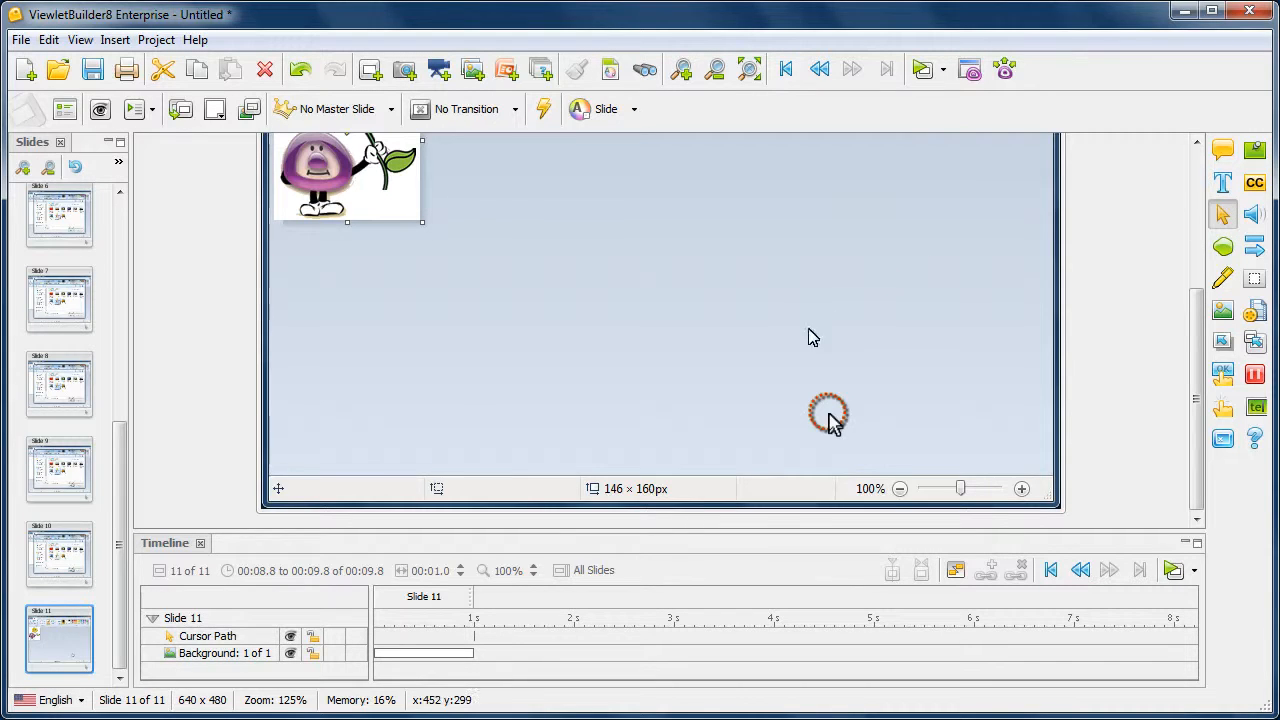